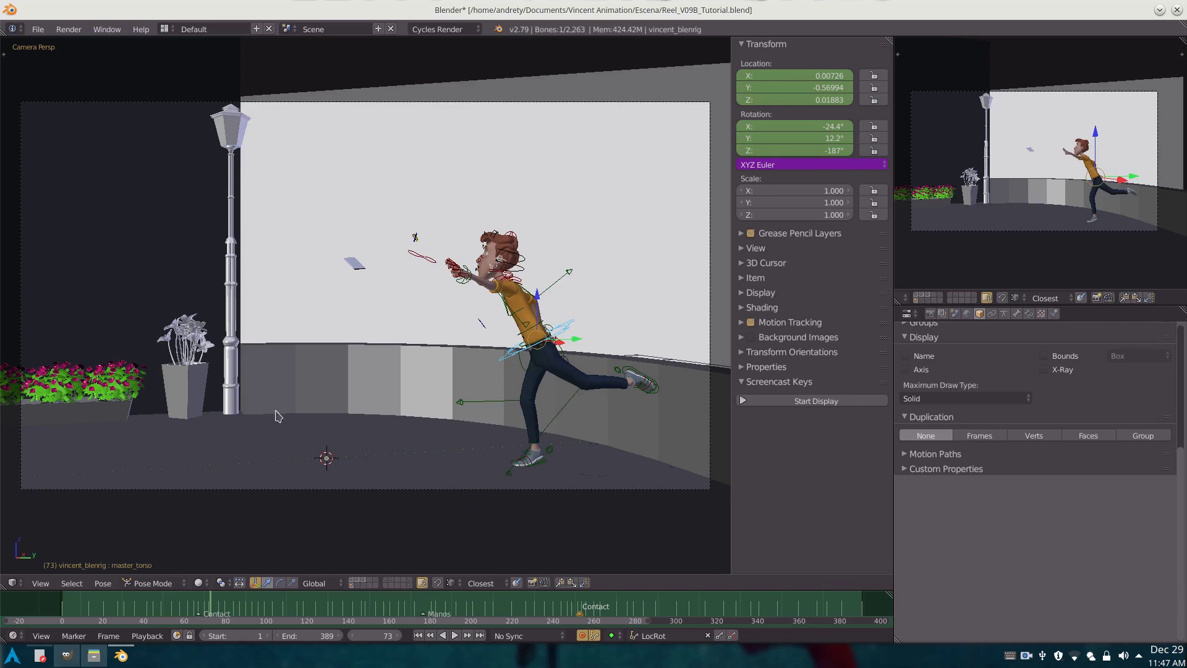
In GIMP, toggle the Test_B.png layer's visibility to compare the Test.png render against the terrace
click(67, 655)
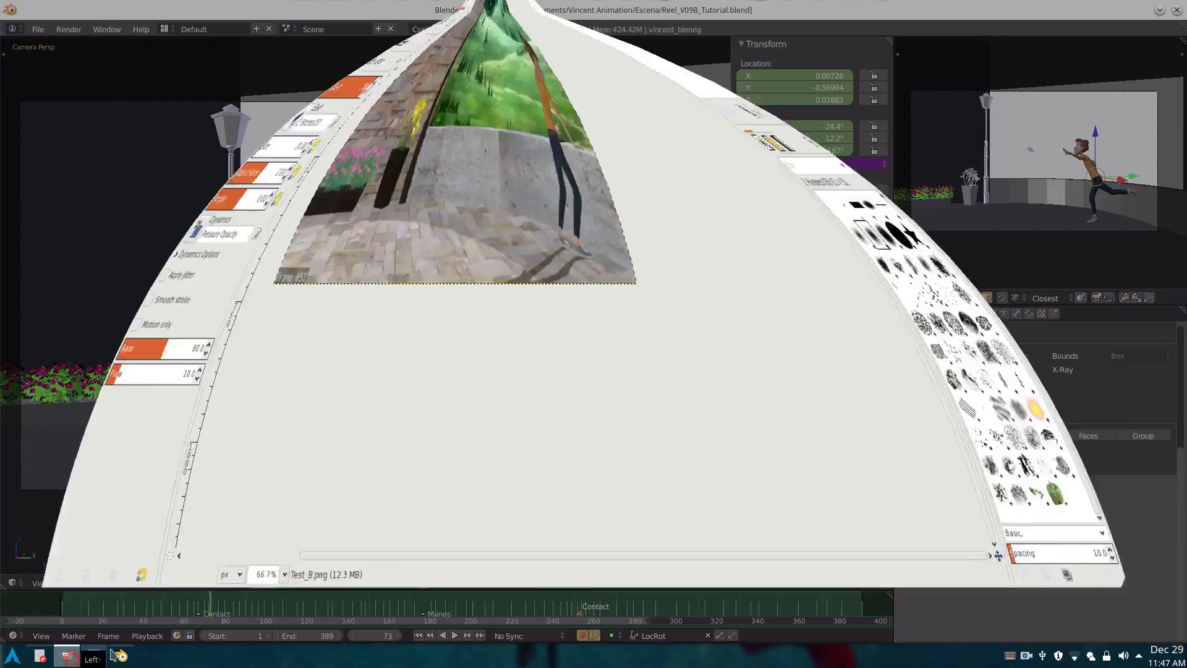
click(1073, 130)
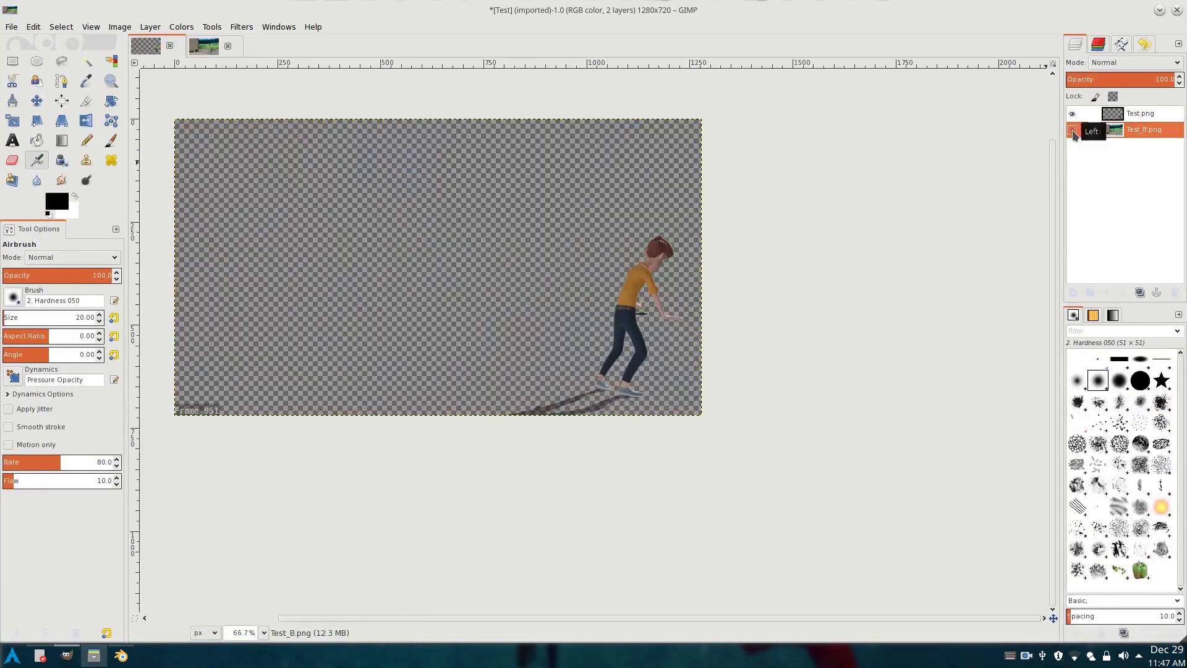
click(1141, 115)
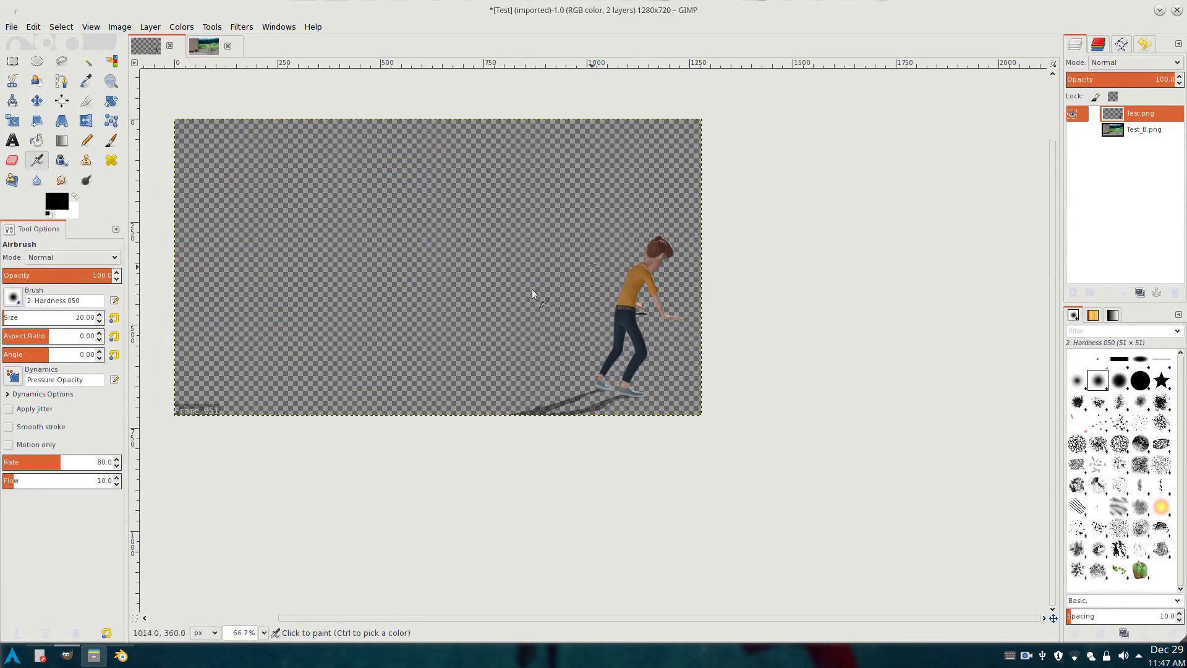
click(1077, 137)
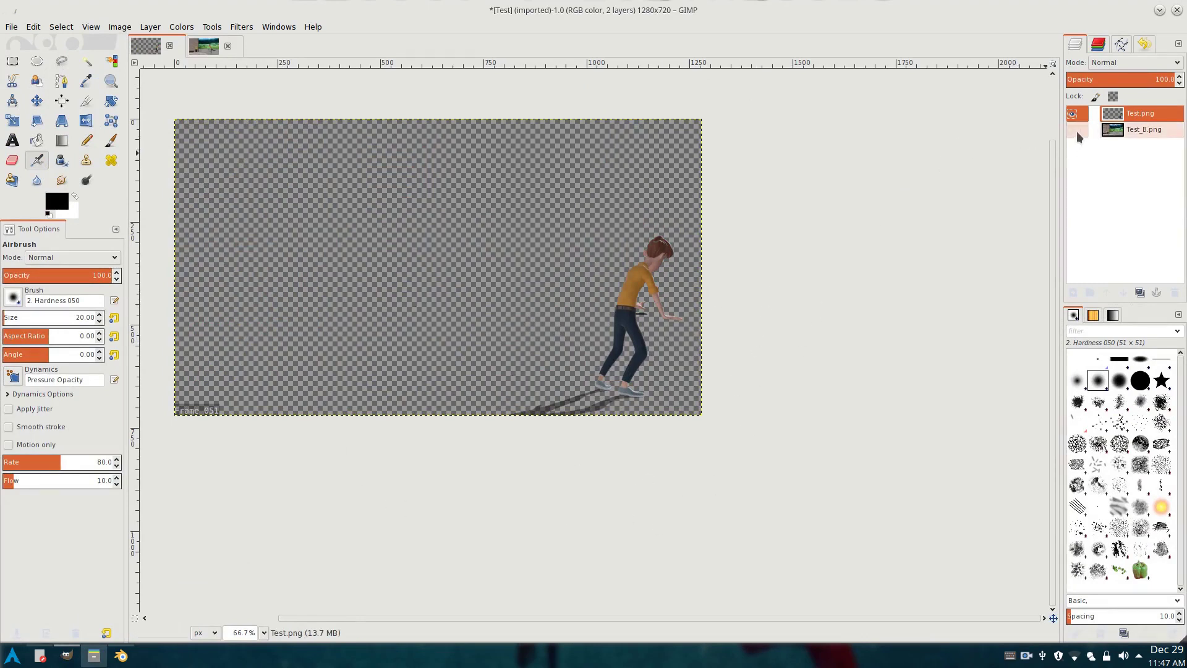
click(1072, 130)
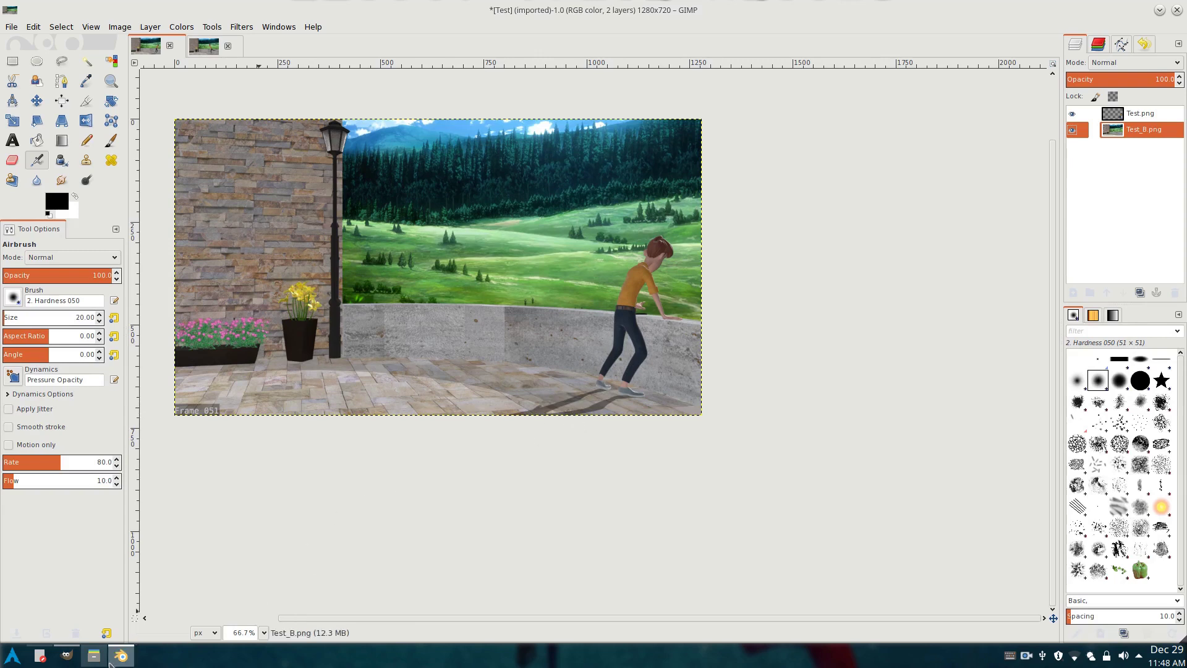
Hide the Escenario1 and Escenario2 scenery layers, keeping Vincent visible and Luces as the active layer
key(alt+Tab)
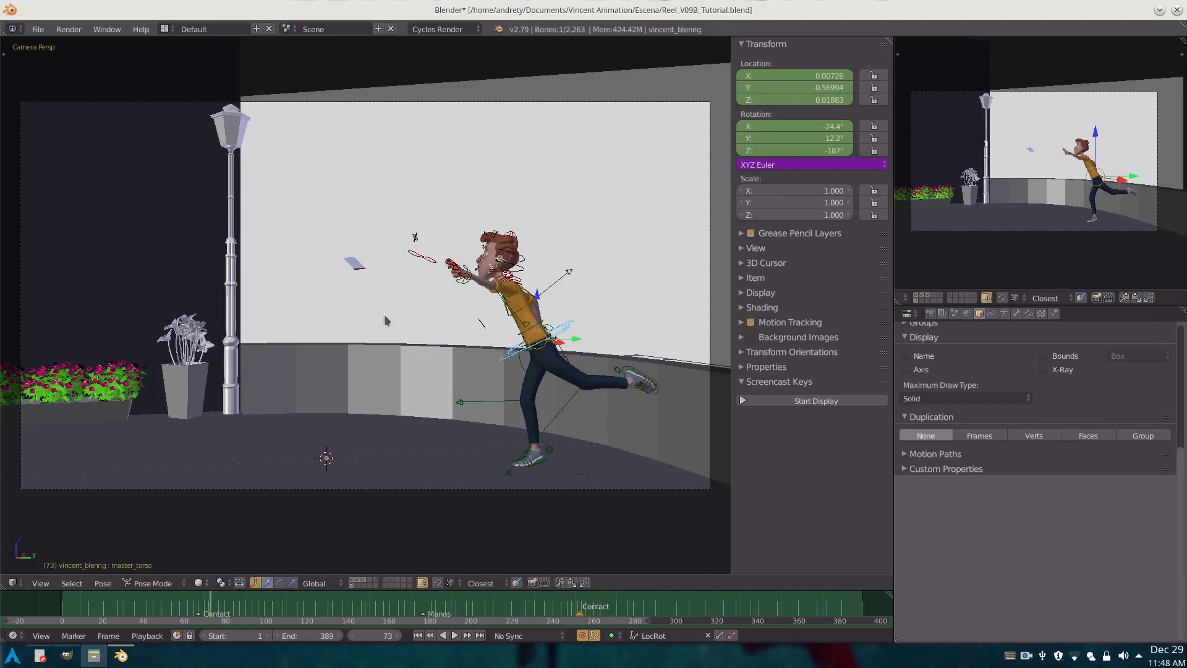
right_click(403, 373)
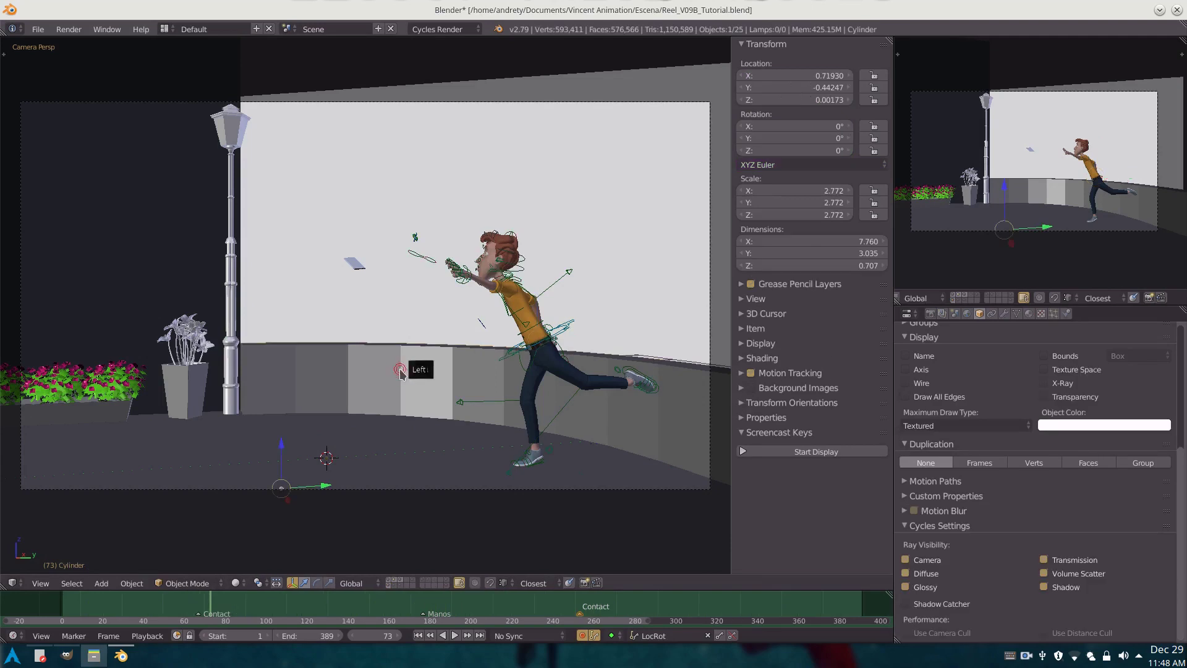
key(t)
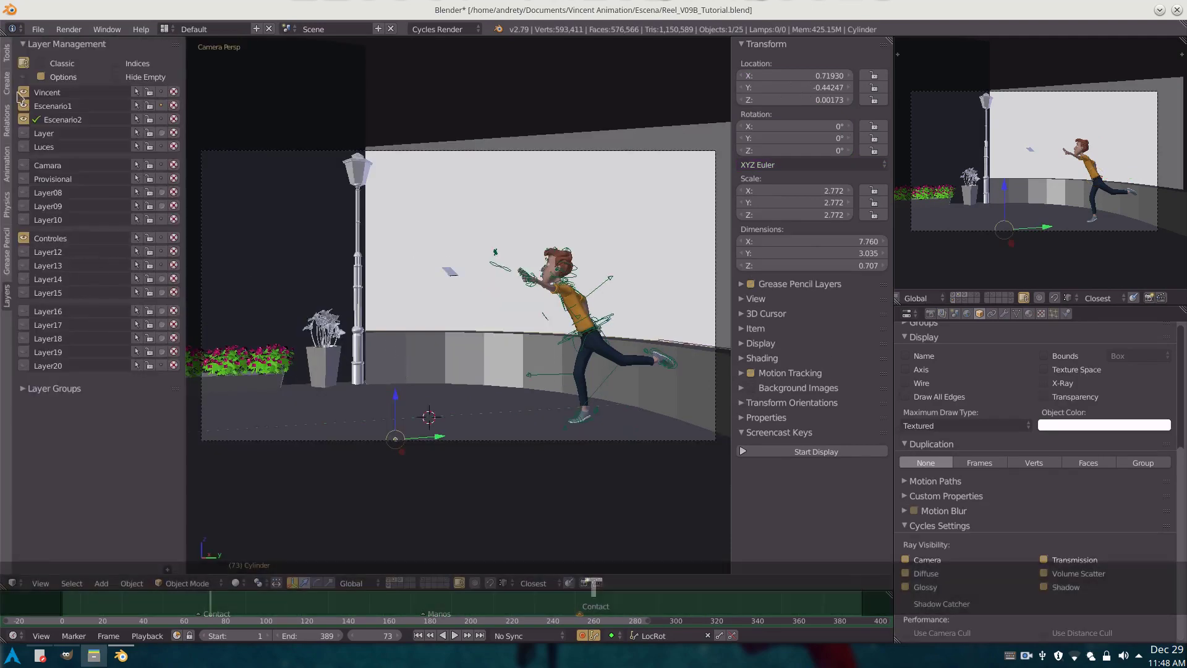
click(62, 92)
click(23, 105)
click(25, 119)
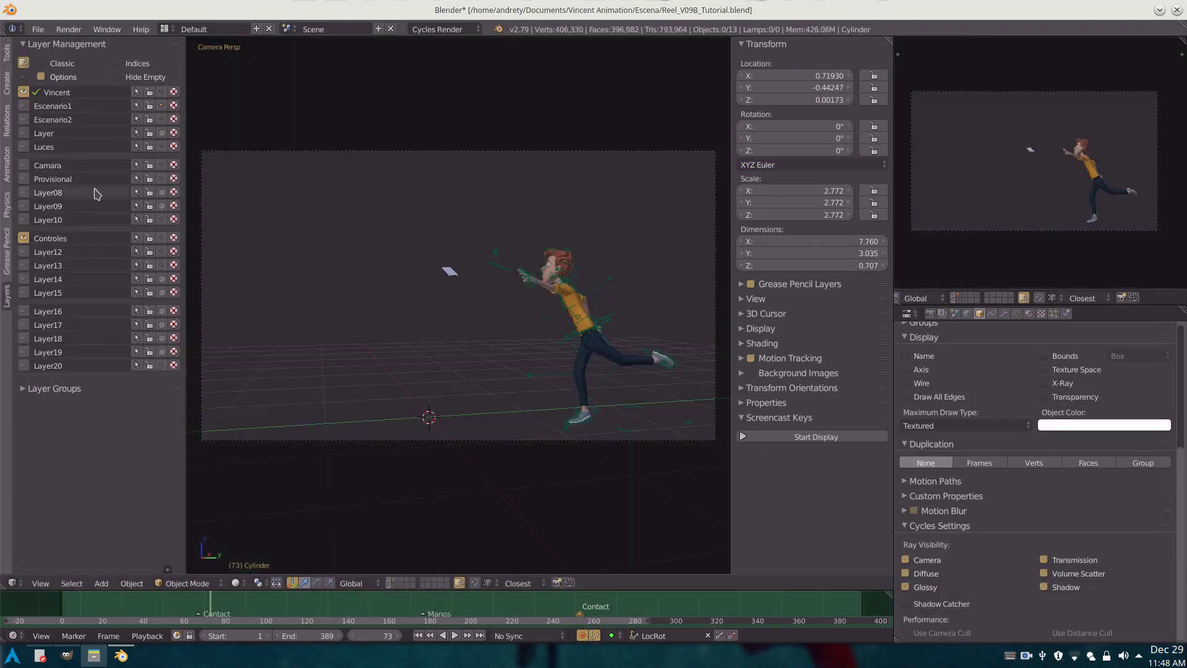
click(23, 147)
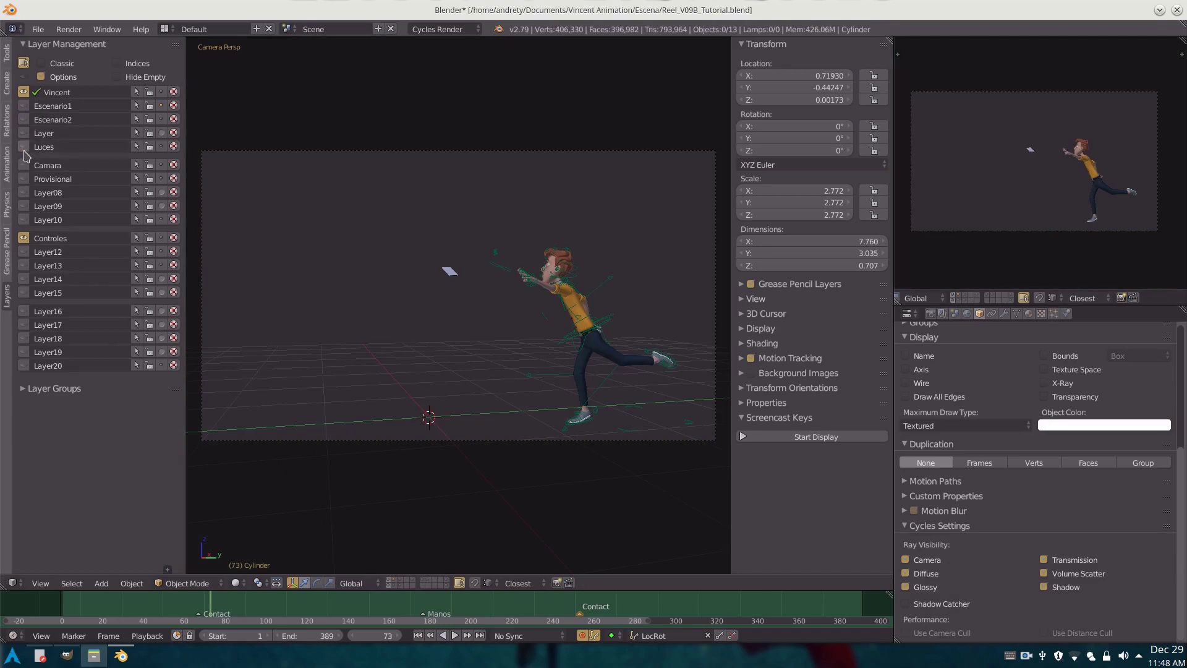
click(49, 147)
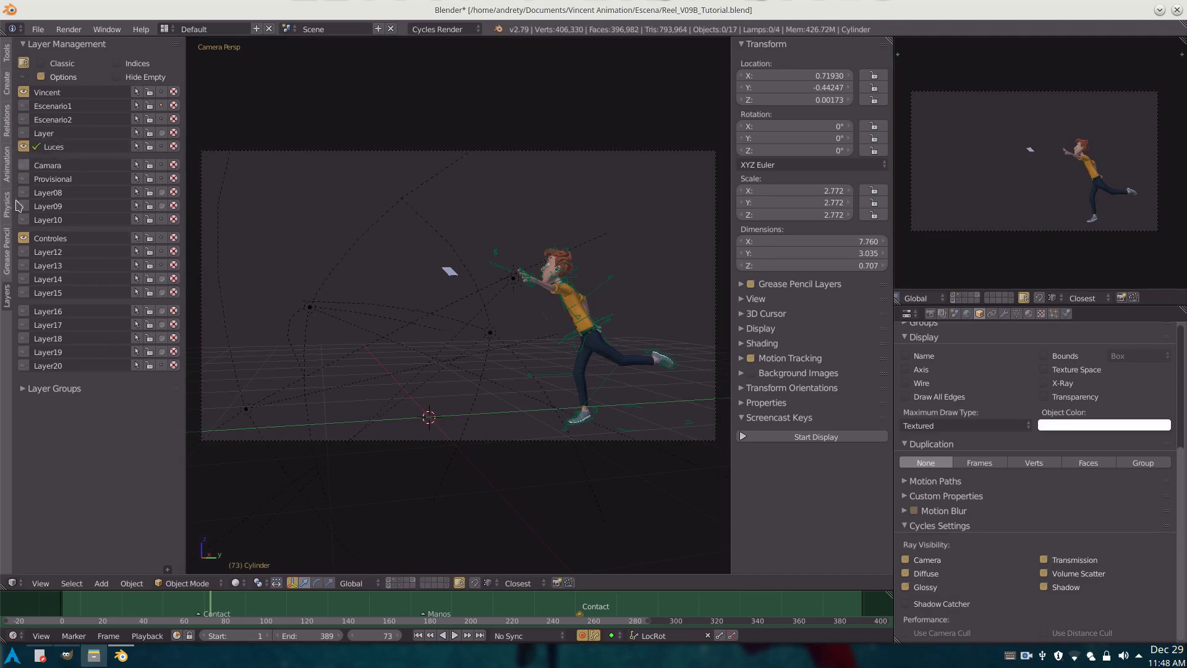
Add a plane mesh at the origin, scale it by 2.5 to 5x5 units, and return to camera view
middle_drag(504, 347, 537, 384)
key(shift+a)
mouse_move(488, 380)
click(530, 373)
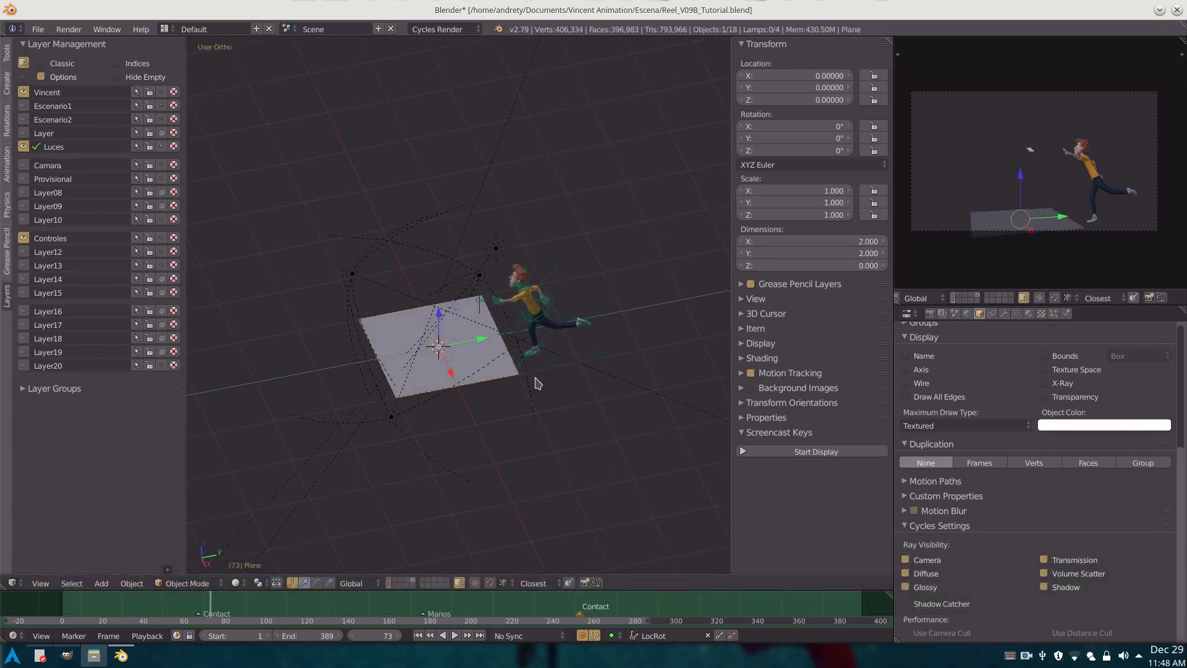
key(s)
key(2)
key(period)
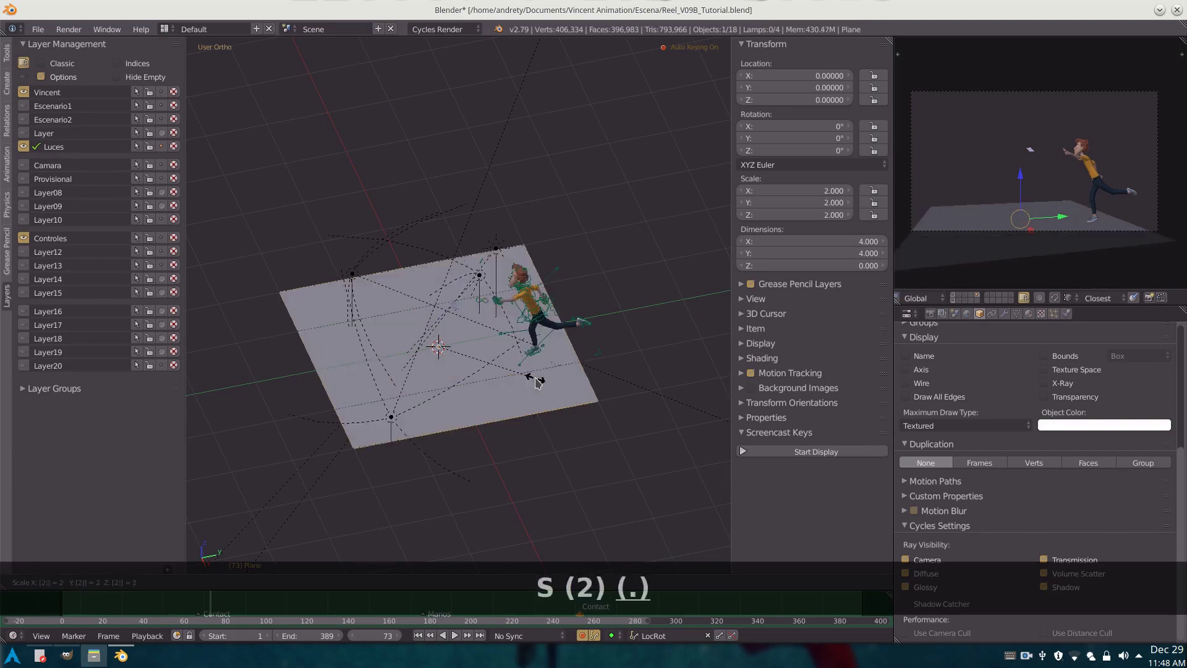
key(5)
key(Return)
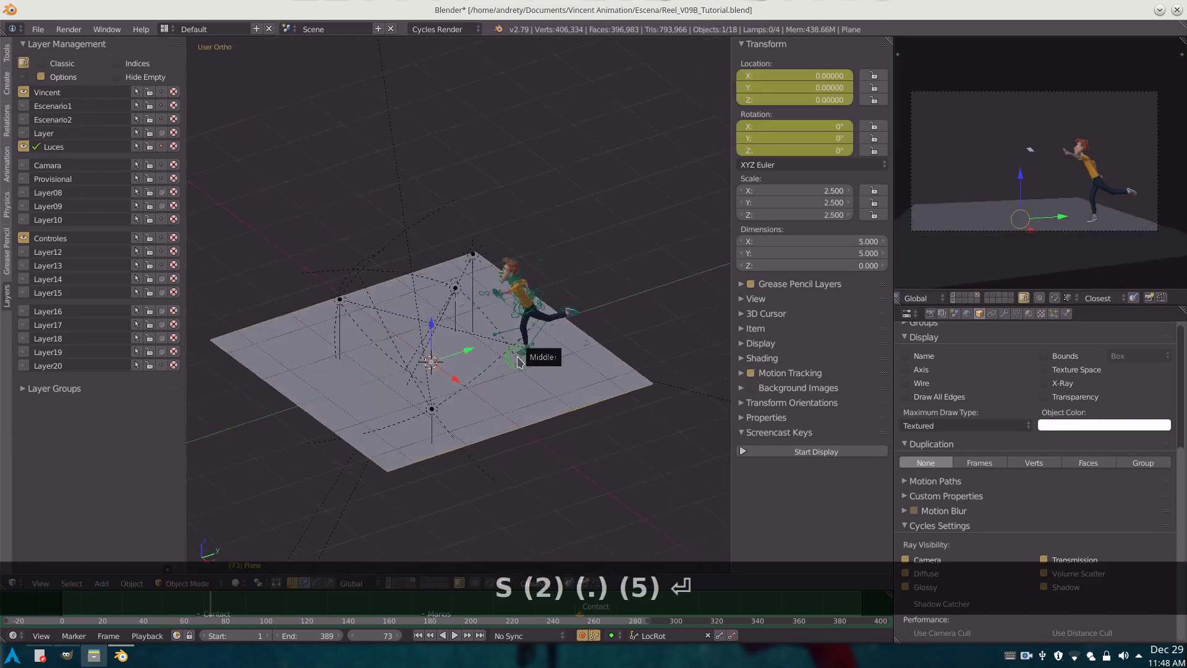
key(KP_0)
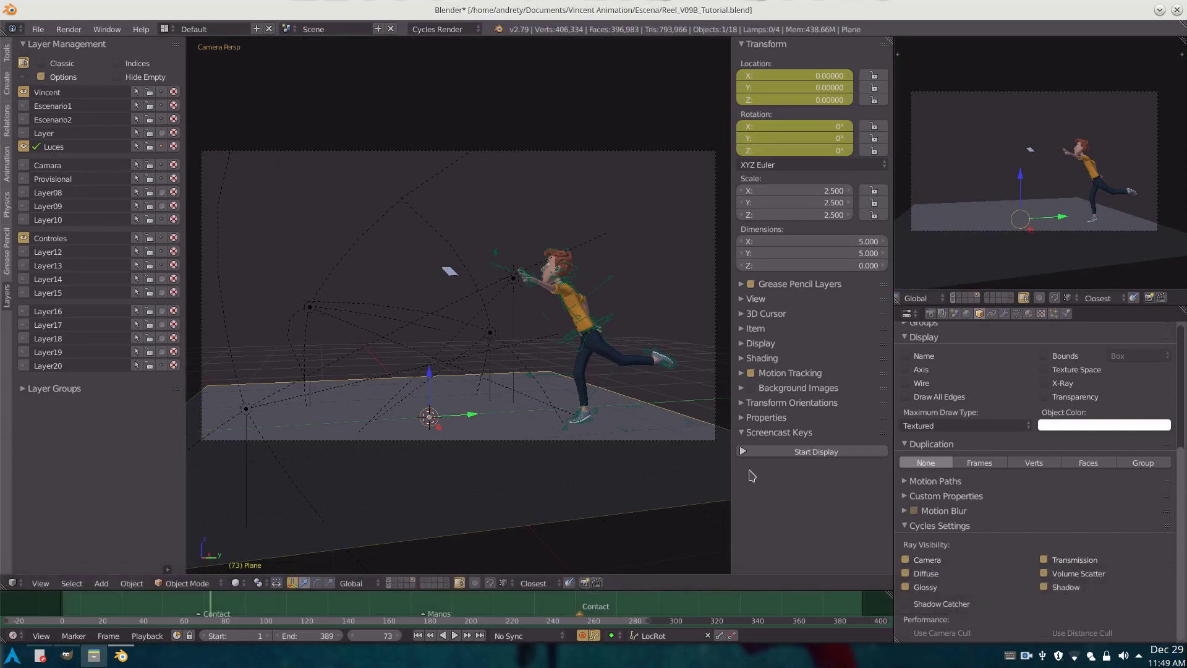
Turn on Film > Transparent in the render settings and tick Shadow Catcher on the plane
click(930, 313)
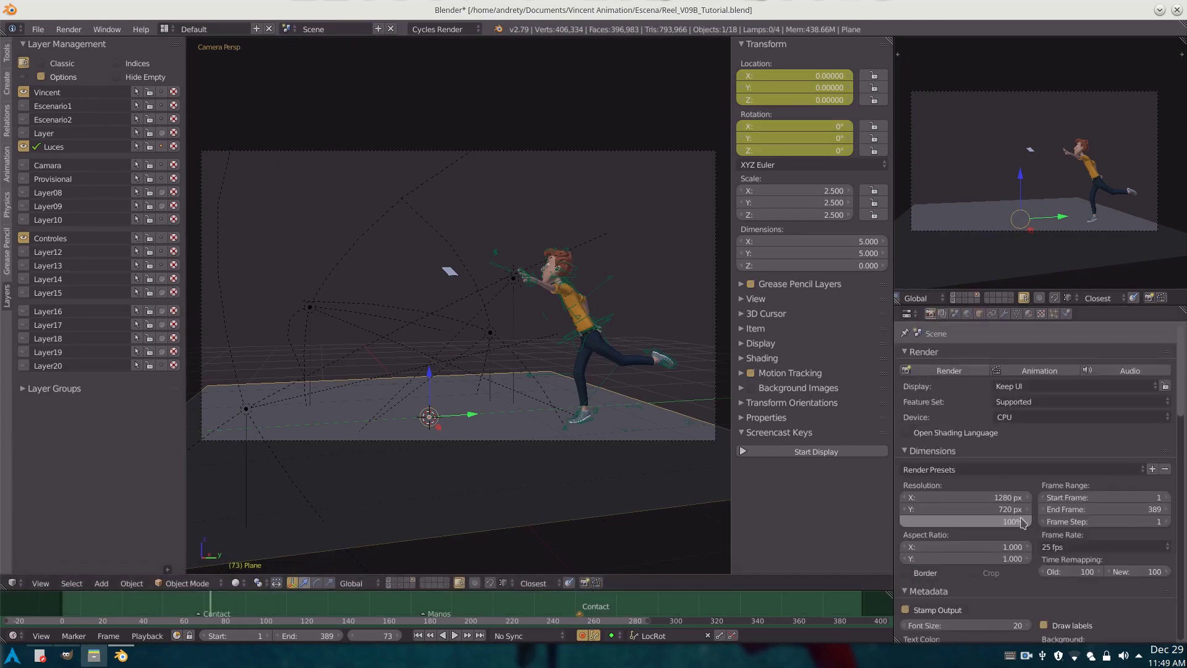
scroll(1046, 527, down, 2)
scroll(1046, 527, down, 8)
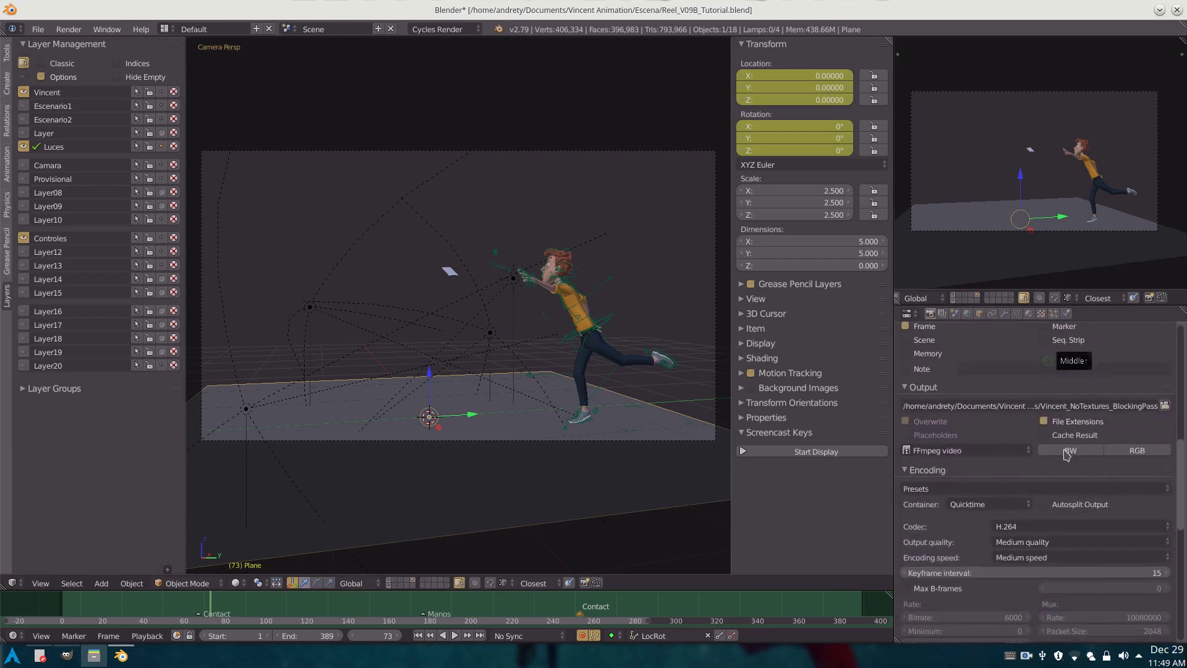
scroll(1047, 544, down, 12)
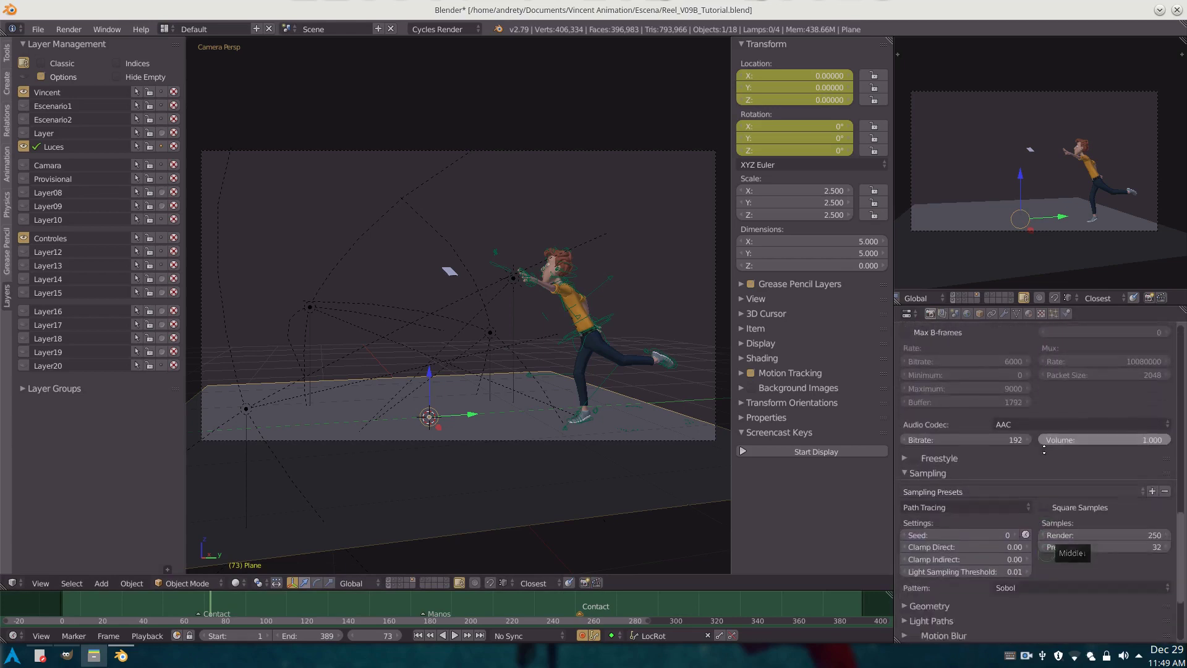
scroll(1046, 523, down, 1)
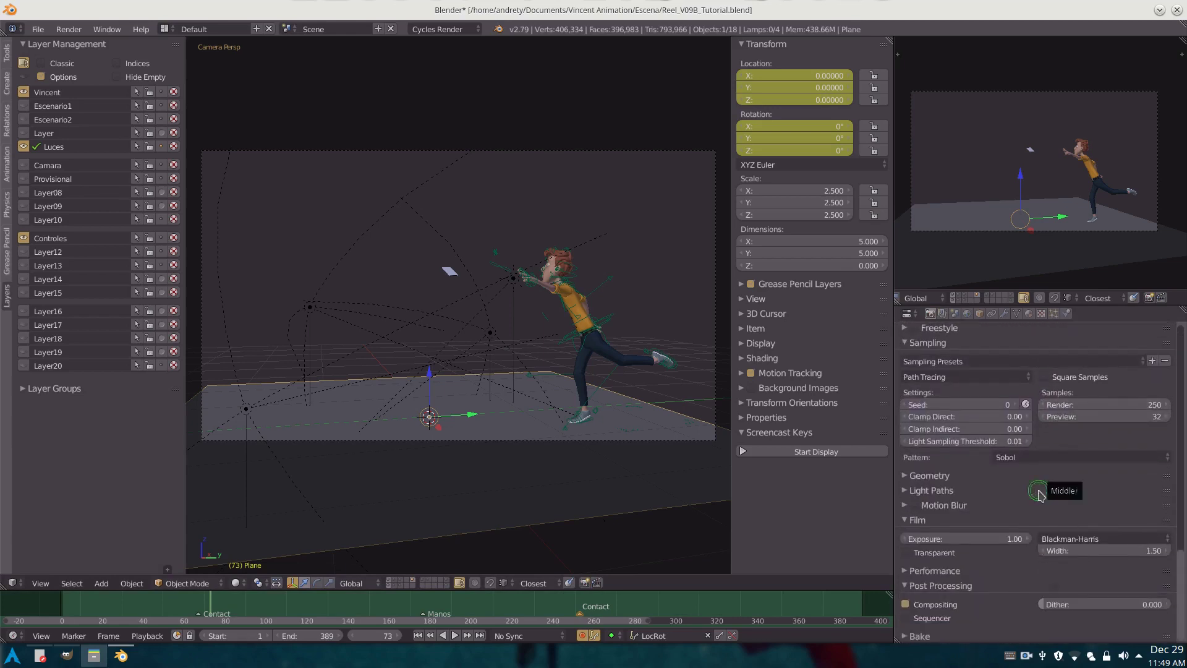
click(911, 556)
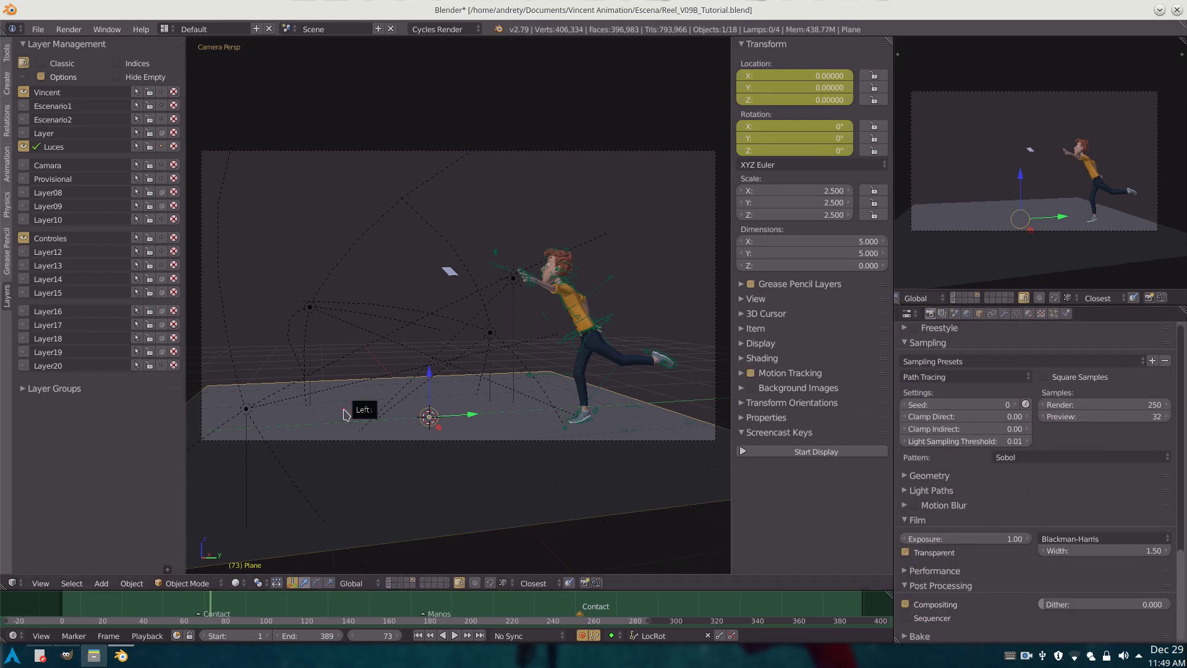
click(979, 313)
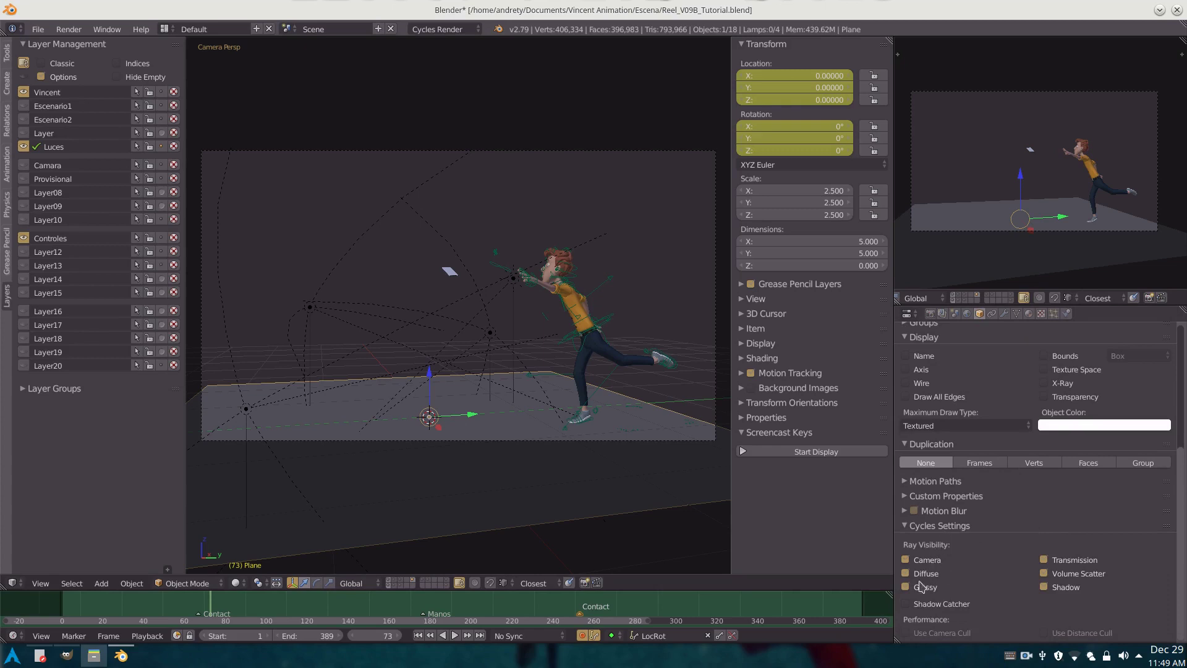
click(907, 605)
Set the render sample count to 100
middle_drag(1096, 481, 1091, 365)
middle_drag(1107, 484, 1107, 544)
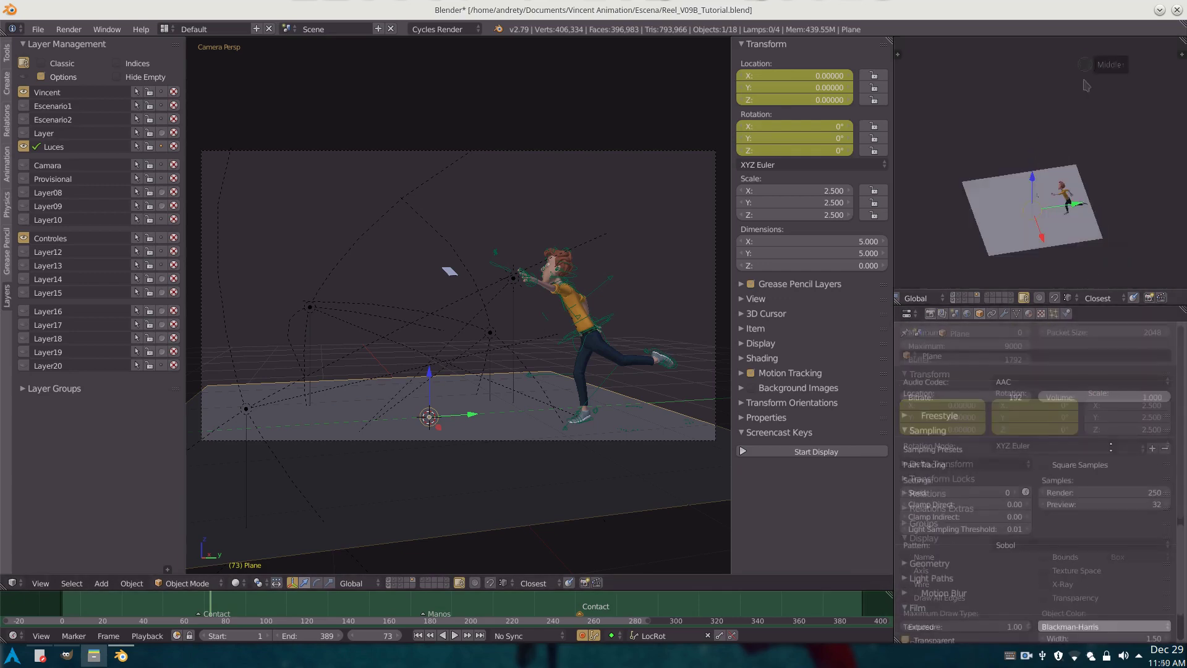
middle_drag(1098, 473, 1101, 461)
click(1098, 492)
text(100)
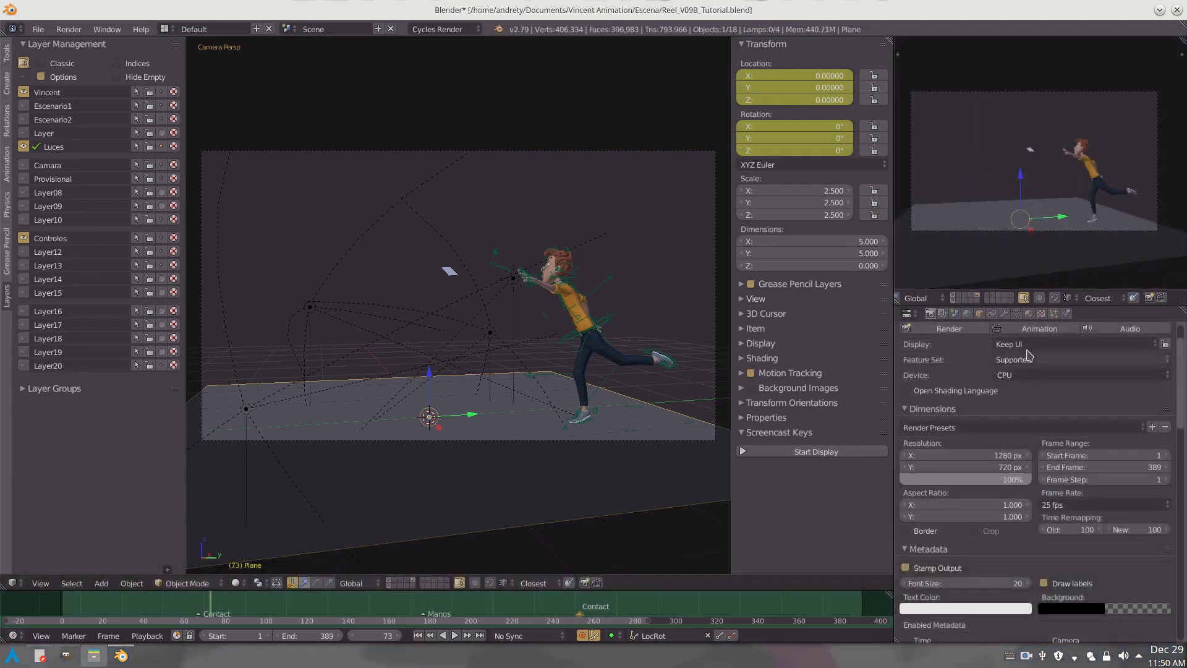
Set renders to display in a New Window and render frame 73 with F12
click(1053, 344)
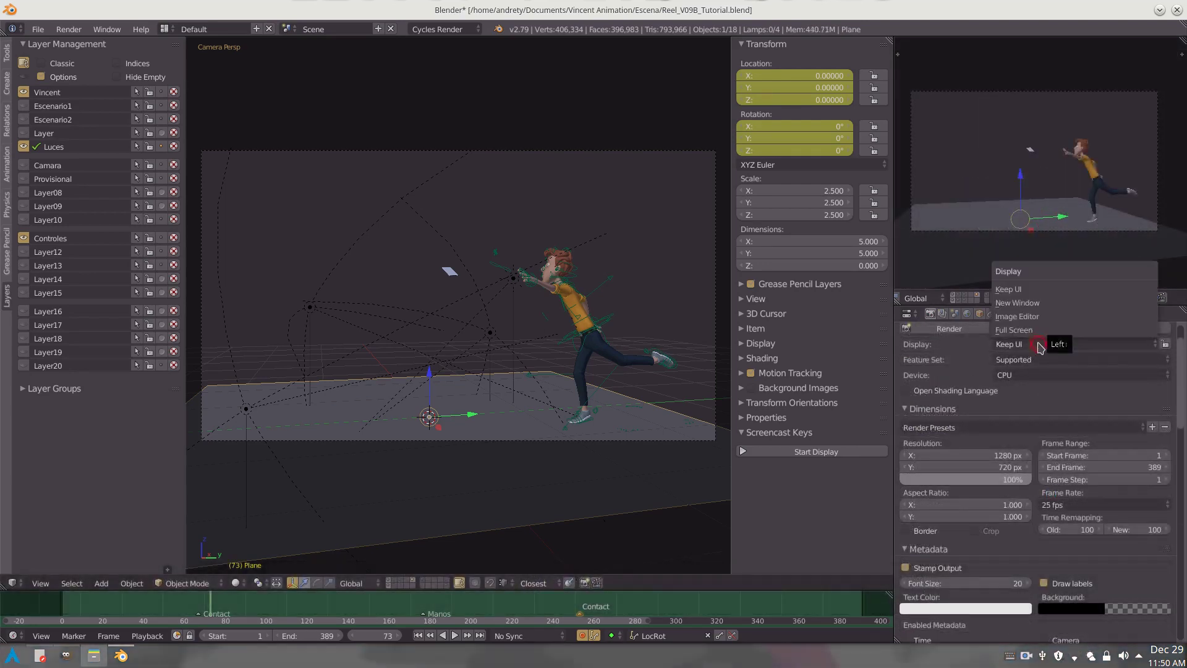
click(1044, 303)
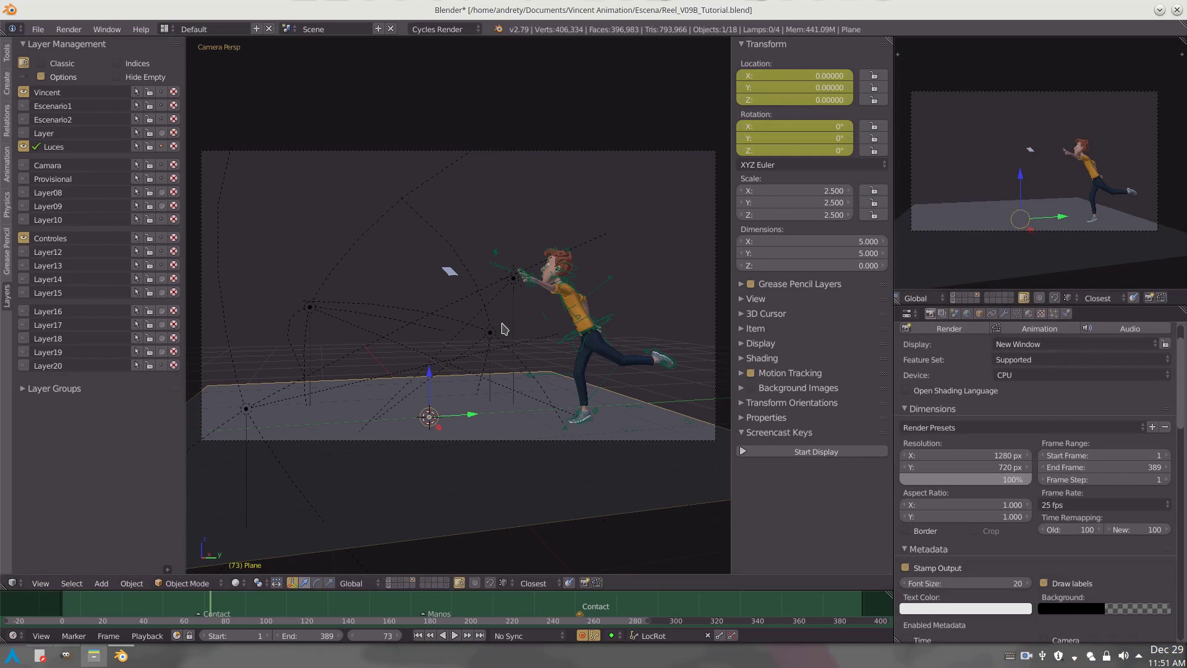
key(F12)
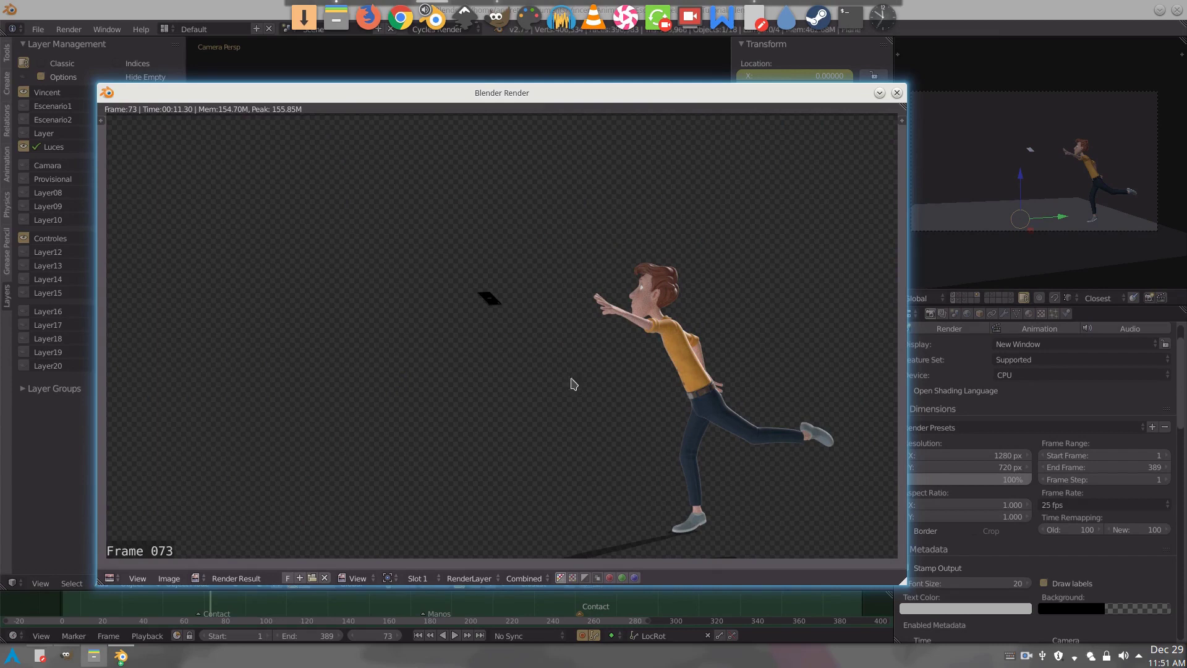
Turn the 3D view into a compositing Node Editor with Use Nodes enabled
click(896, 93)
click(12, 583)
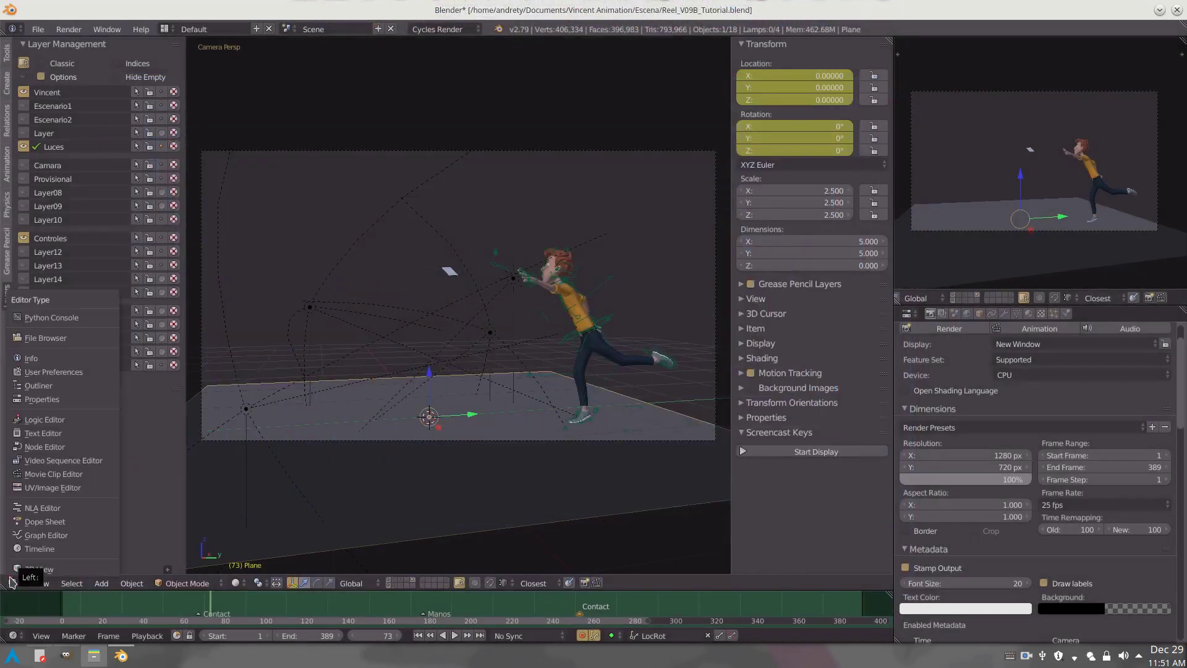
click(61, 447)
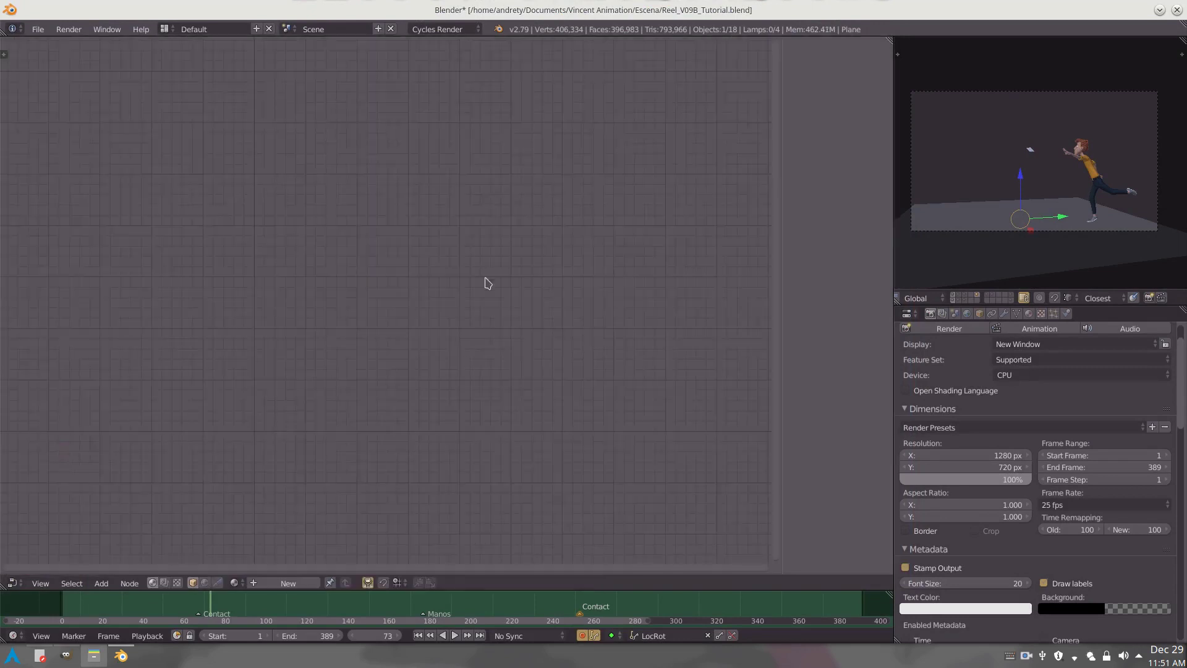
click(164, 582)
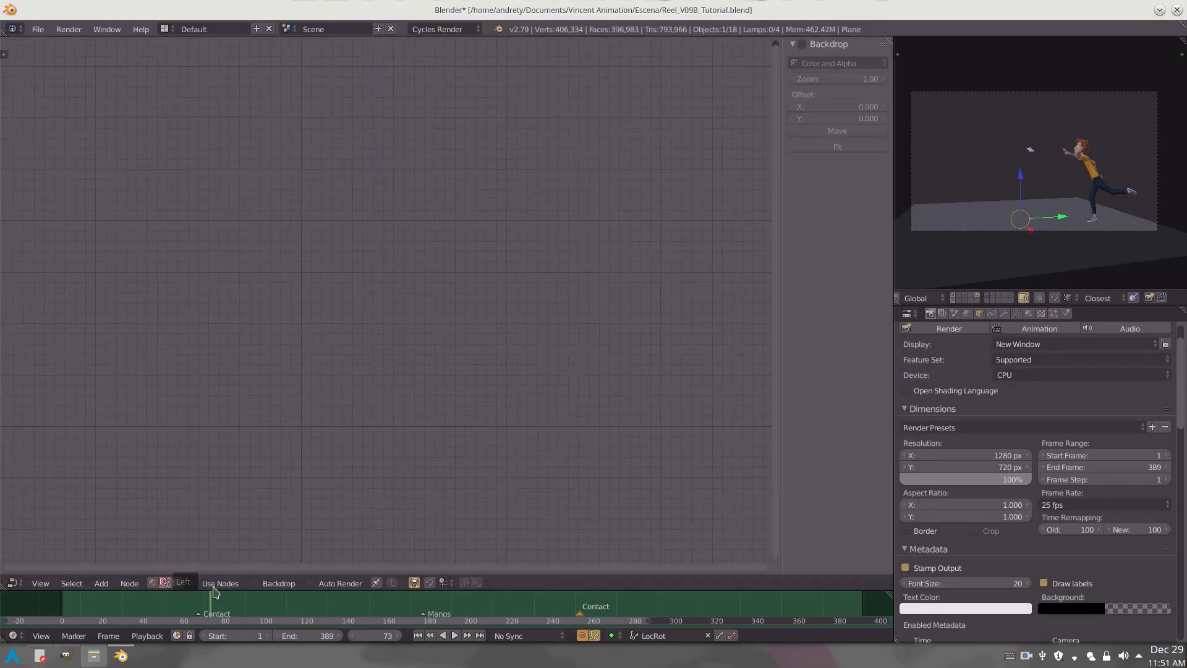
click(193, 584)
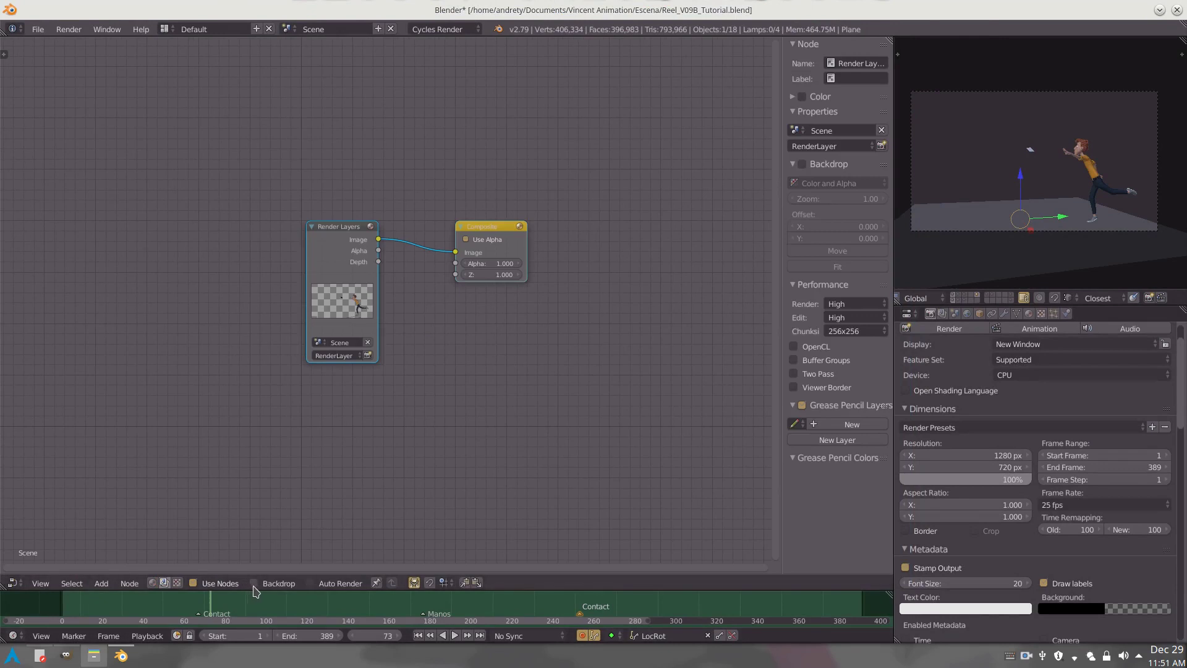
middle_drag(537, 368, 485, 366)
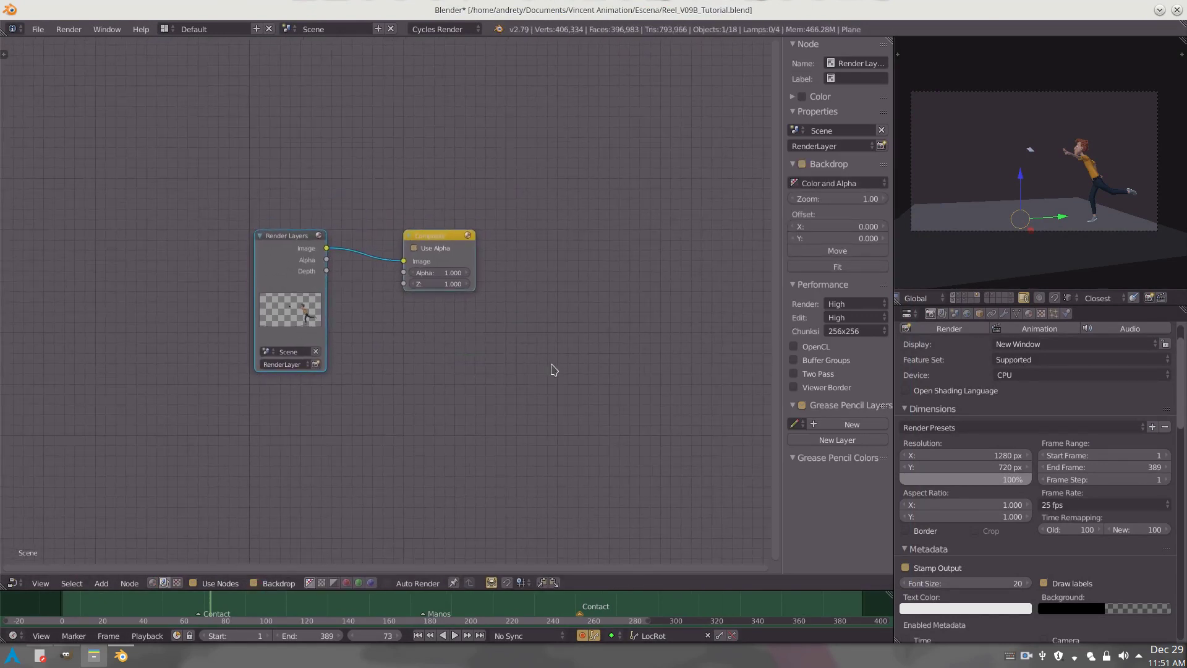
In the file manager, browse to Vincent Animation > Renders > ShadowCatcher
key(alt+q)
click(254, 433)
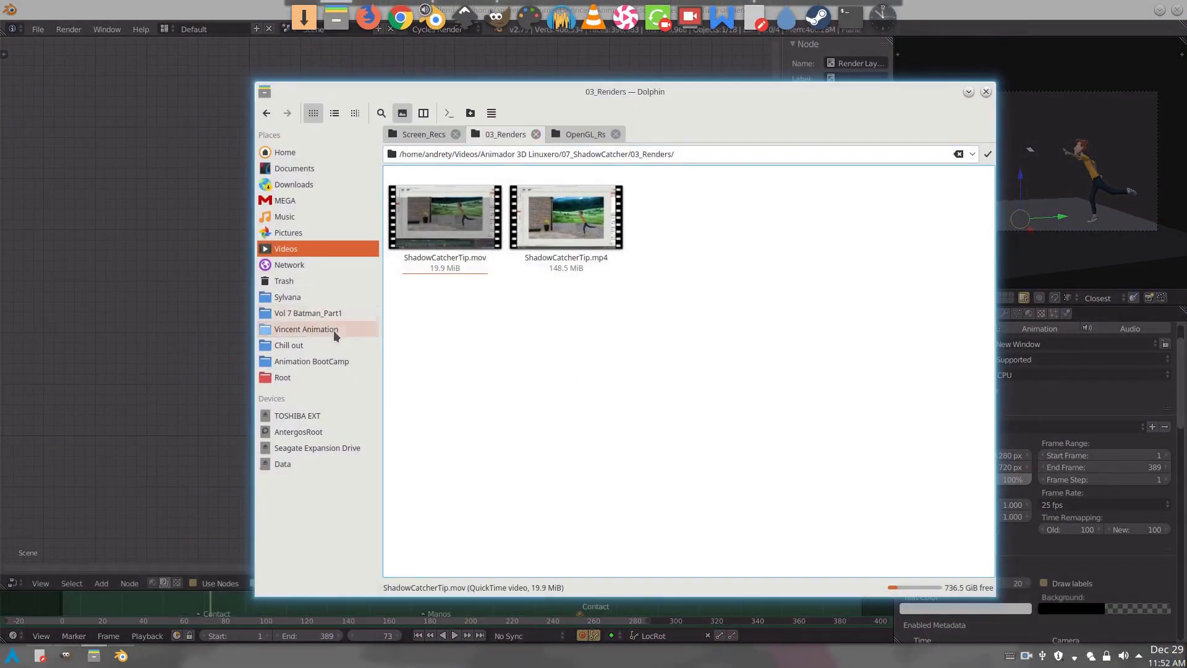
click(334, 329)
click(458, 346)
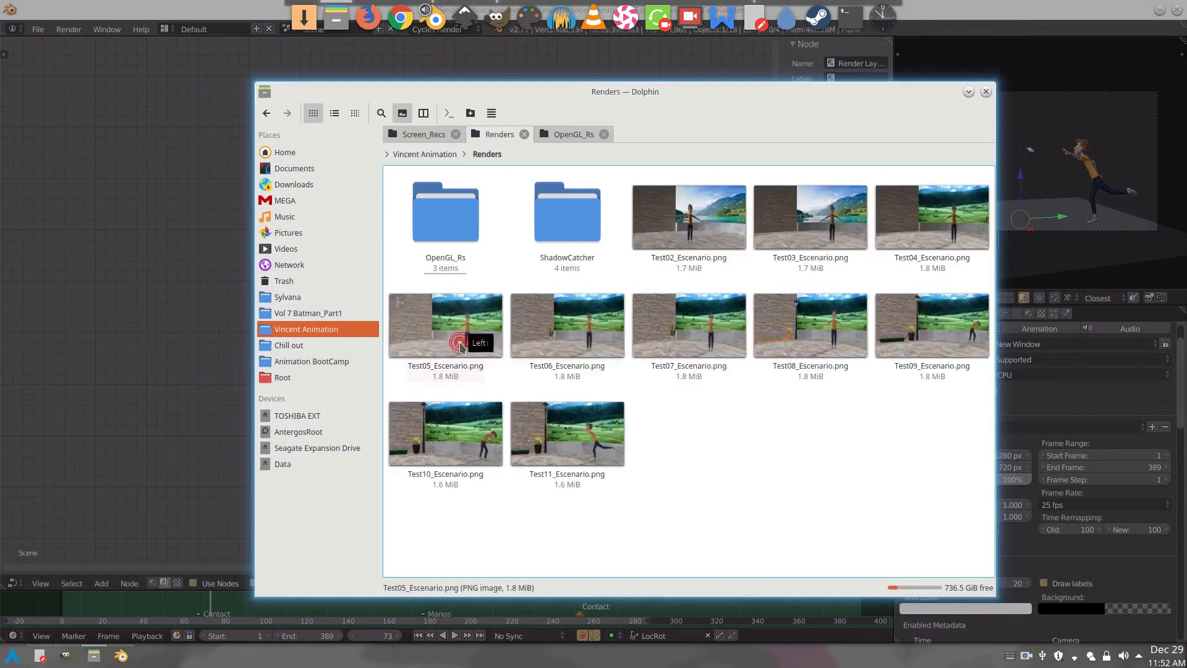
click(563, 211)
Drag Test_B.png into the compositor as an Image node above Render Layers, moving Composite right
alt+drag(612, 323, 272, 130)
middle_drag(503, 255, 415, 232)
middle_drag(303, 189, 350, 309)
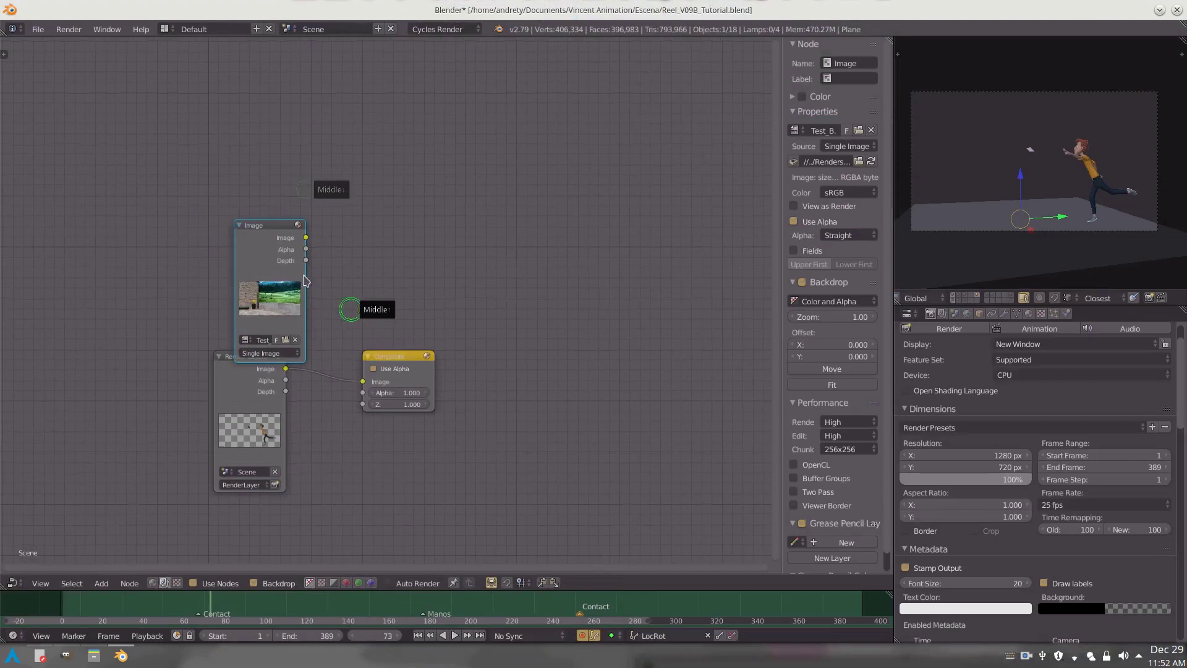
drag(304, 279, 282, 211)
click(403, 359)
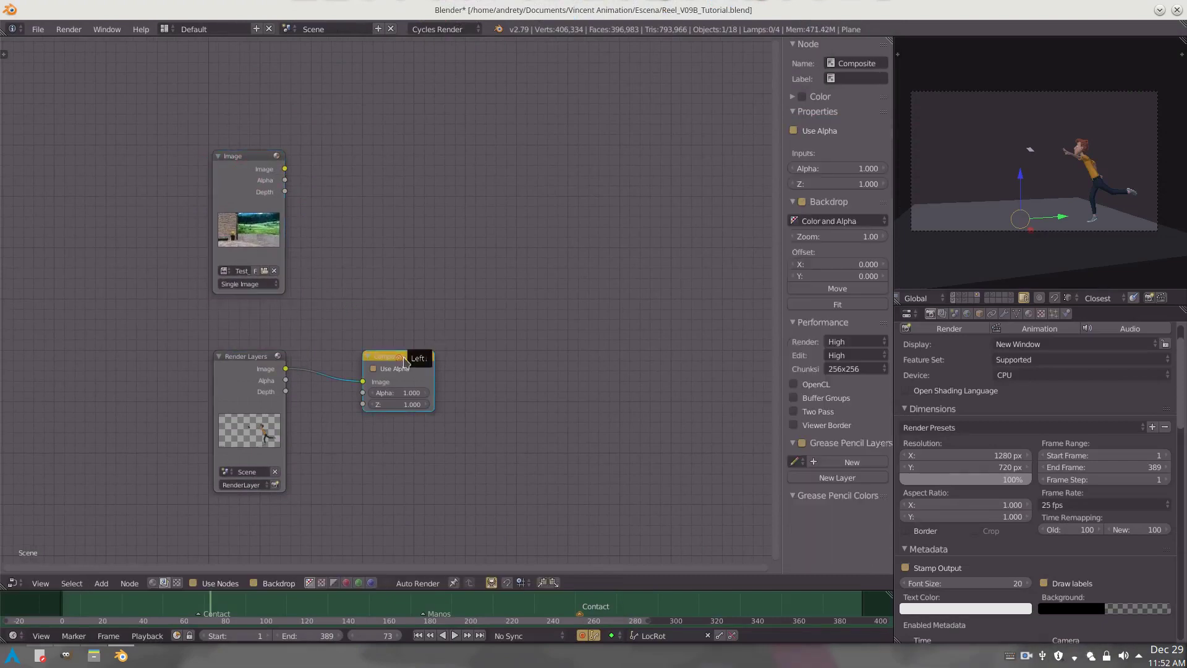
drag(402, 358, 505, 358)
Add an Alpha Over node fed by the Test_B.png image and the Render Layers output
key(shift+a)
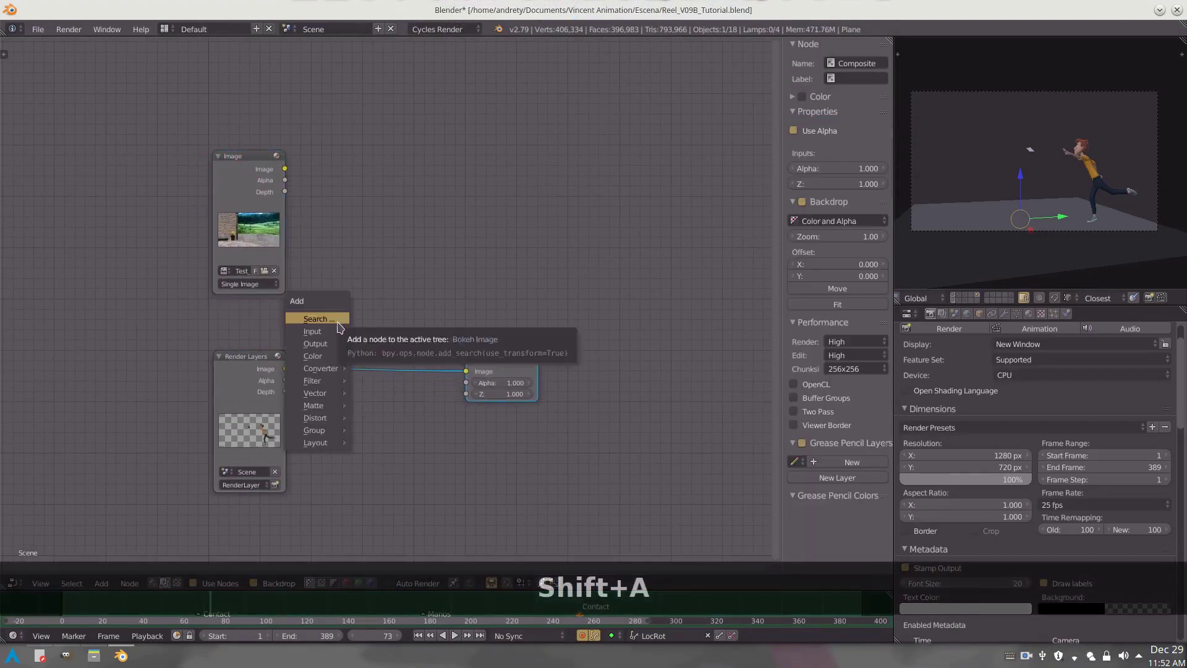
mouse_move(319, 355)
click(396, 354)
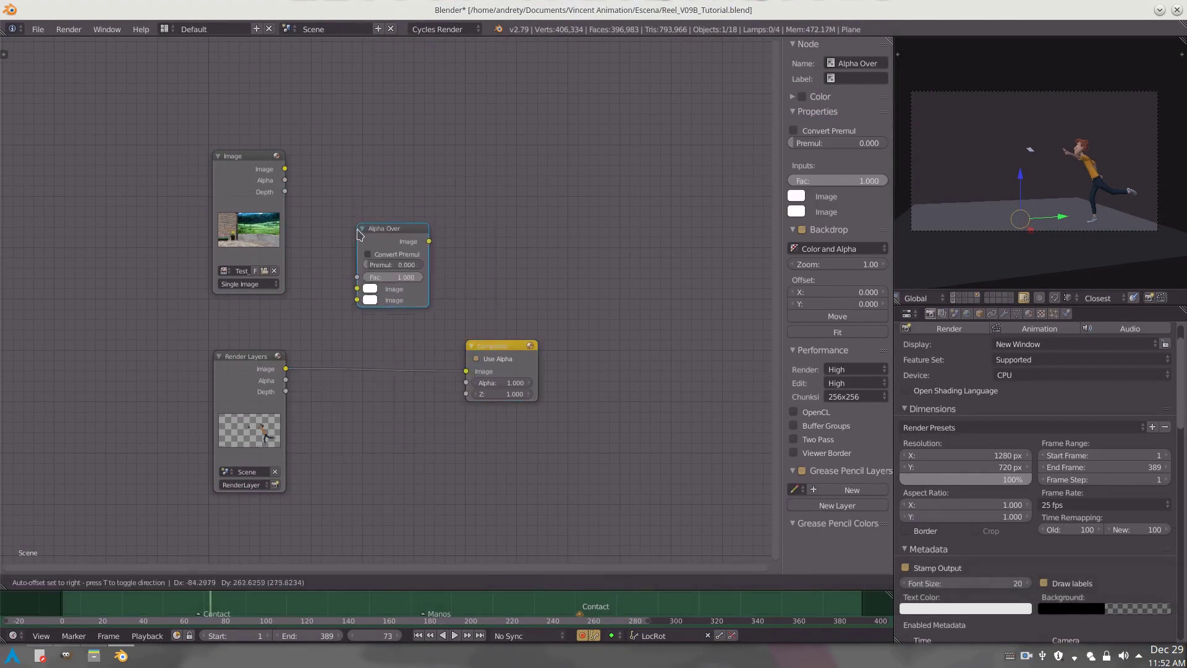
click(360, 239)
drag(285, 169, 358, 298)
drag(286, 369, 358, 308)
drag(495, 346, 485, 371)
drag(557, 323, 558, 301)
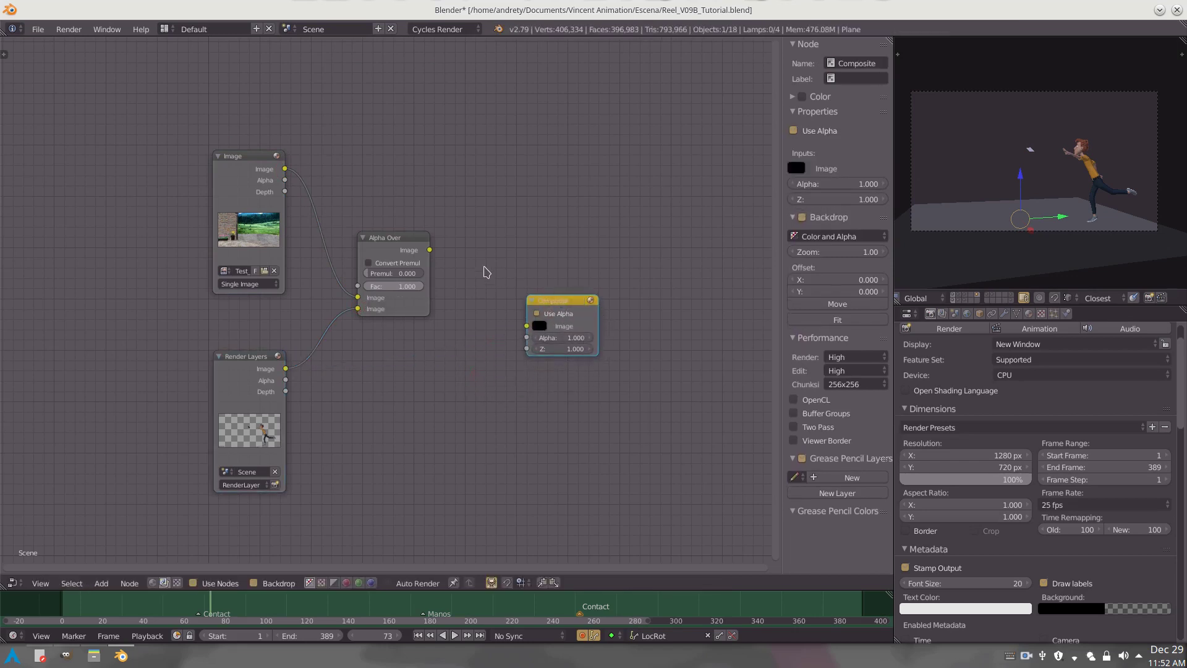
Add a Viewer node above the Composite node
key(shift+a)
mouse_move(509, 261)
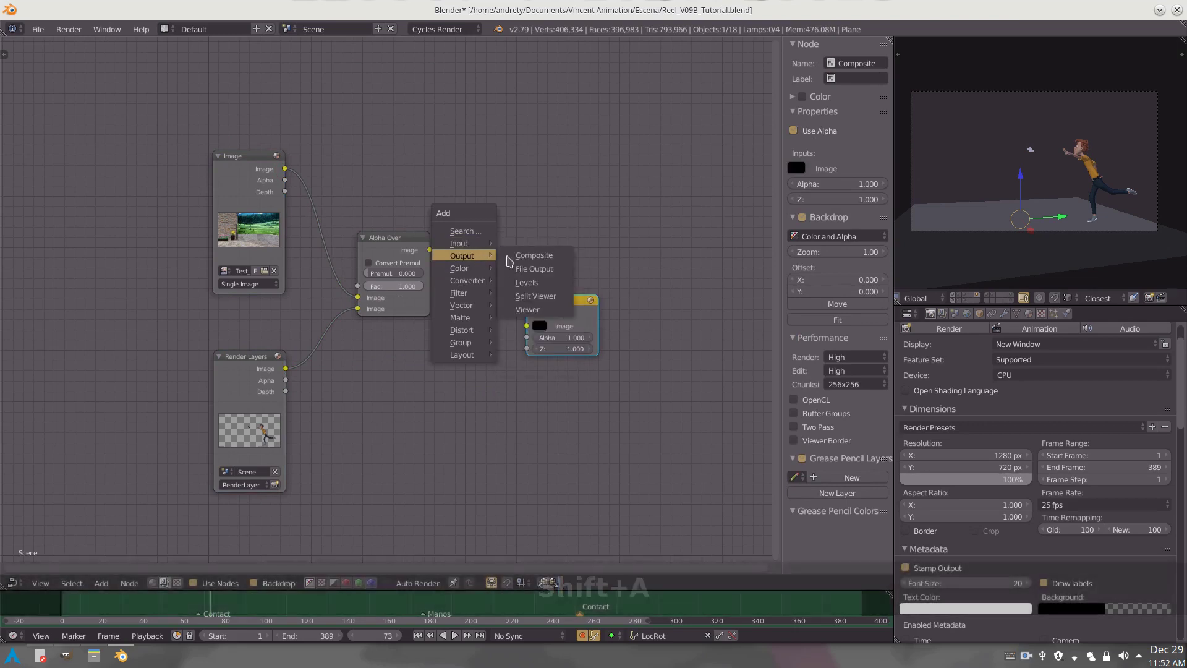
click(528, 309)
click(560, 229)
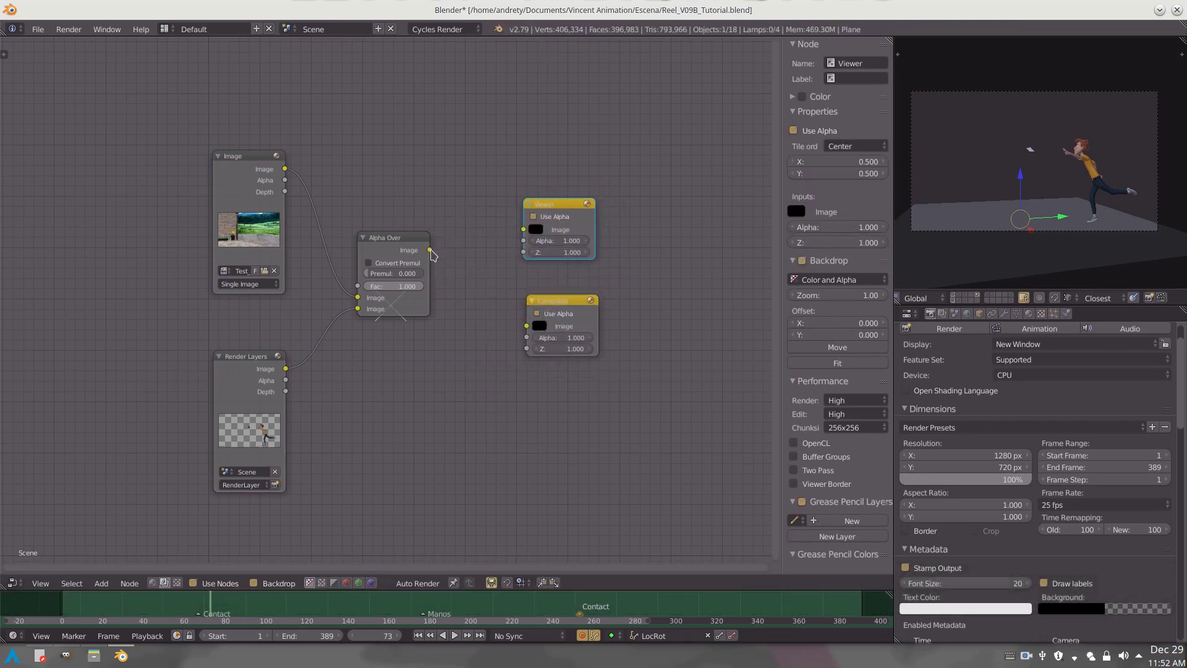
Link Alpha Over's Image output to the Viewer and Composite Image inputs
drag(430, 250, 524, 230)
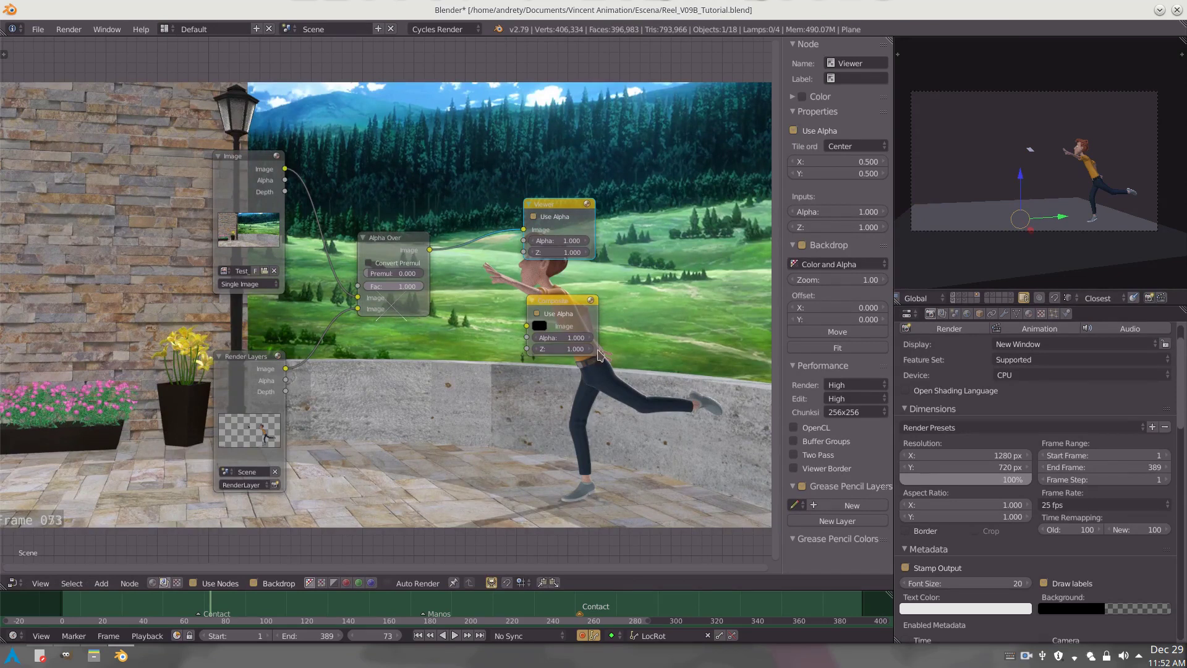
drag(430, 251, 506, 323)
drag(524, 331, 527, 327)
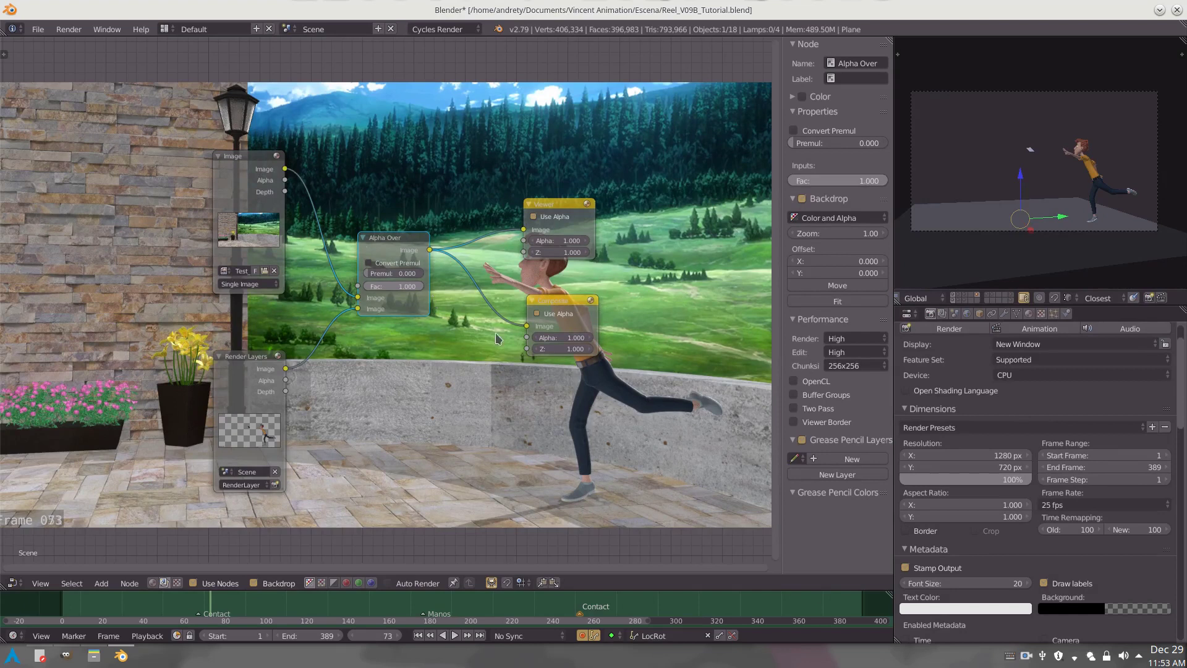
Render frame 73 with F12 and reposition the render window to inspect the composite
key(F12)
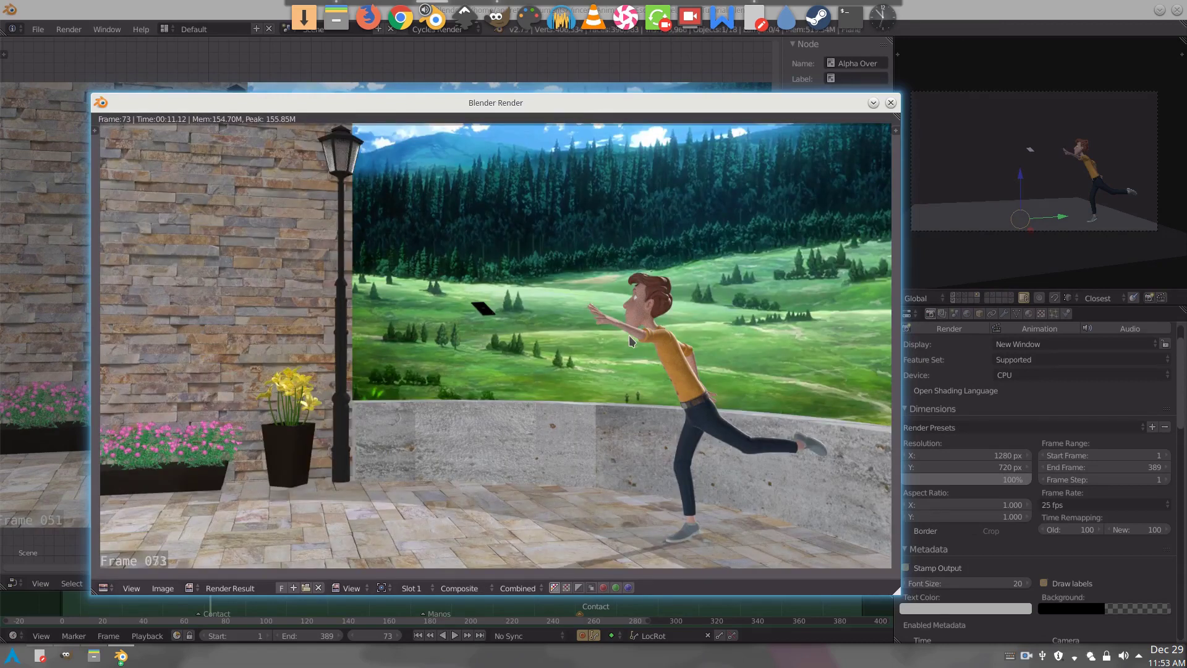
drag(551, 104, 596, 95)
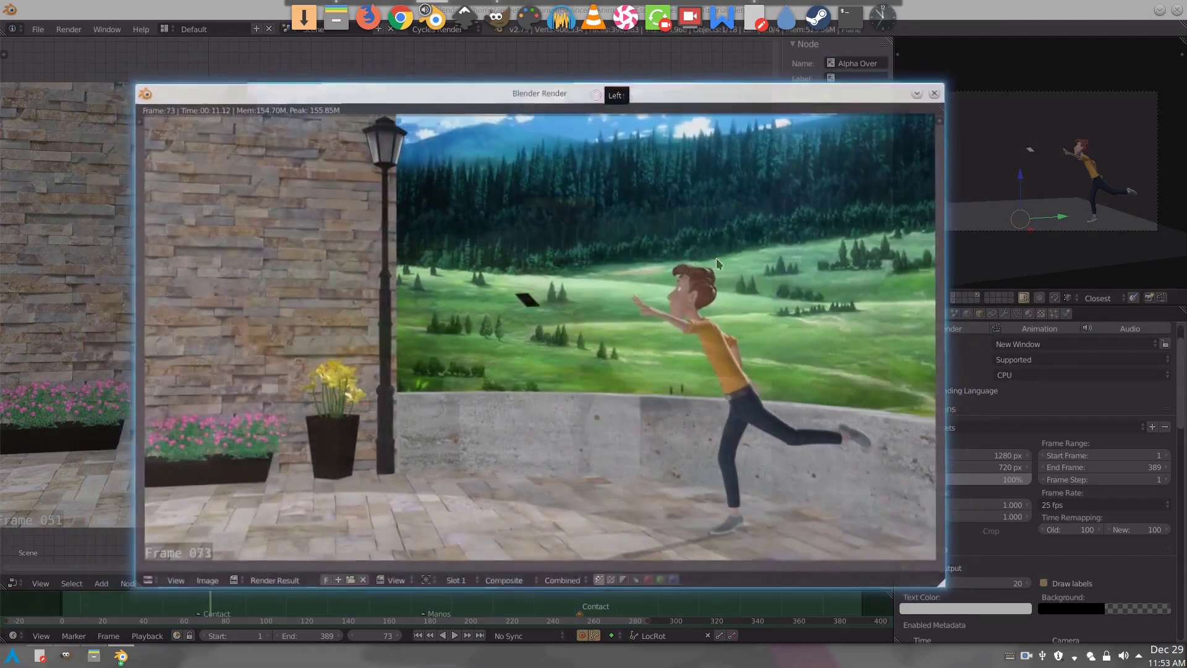
drag(716, 264, 715, 263)
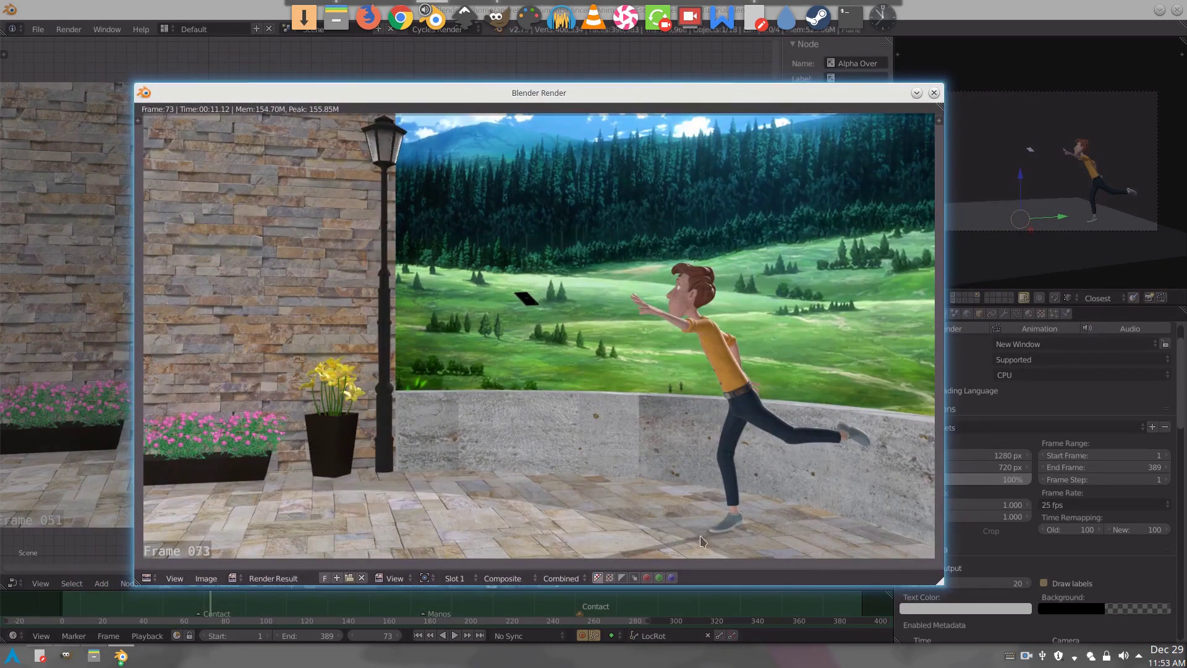